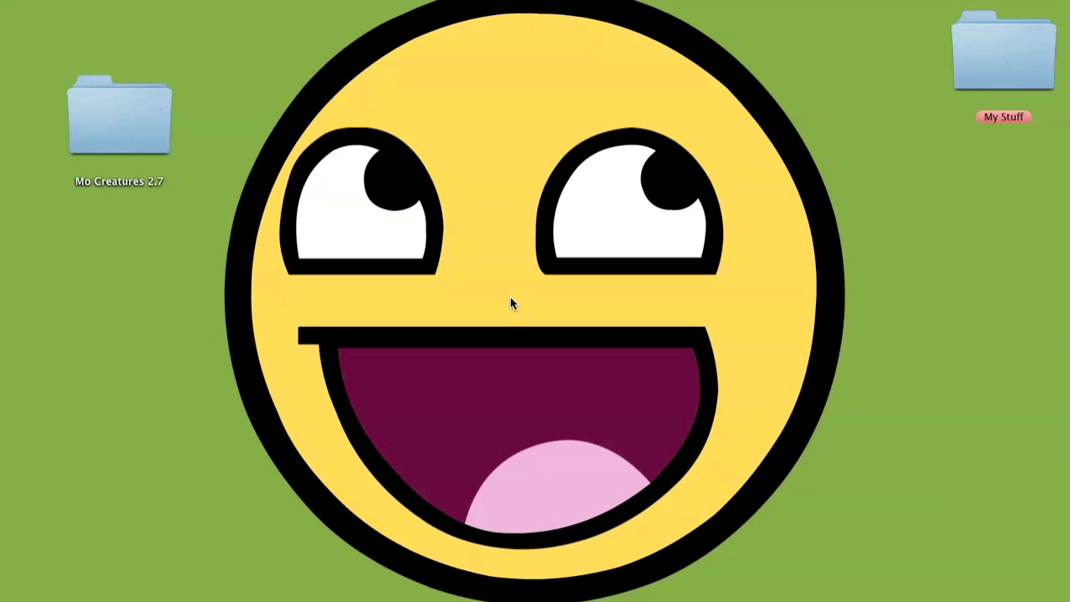
# Look at the contents of the Mo Creatures 2.7 folder on the desktop and close its window.
pyautogui.doubleClick(110, 119)
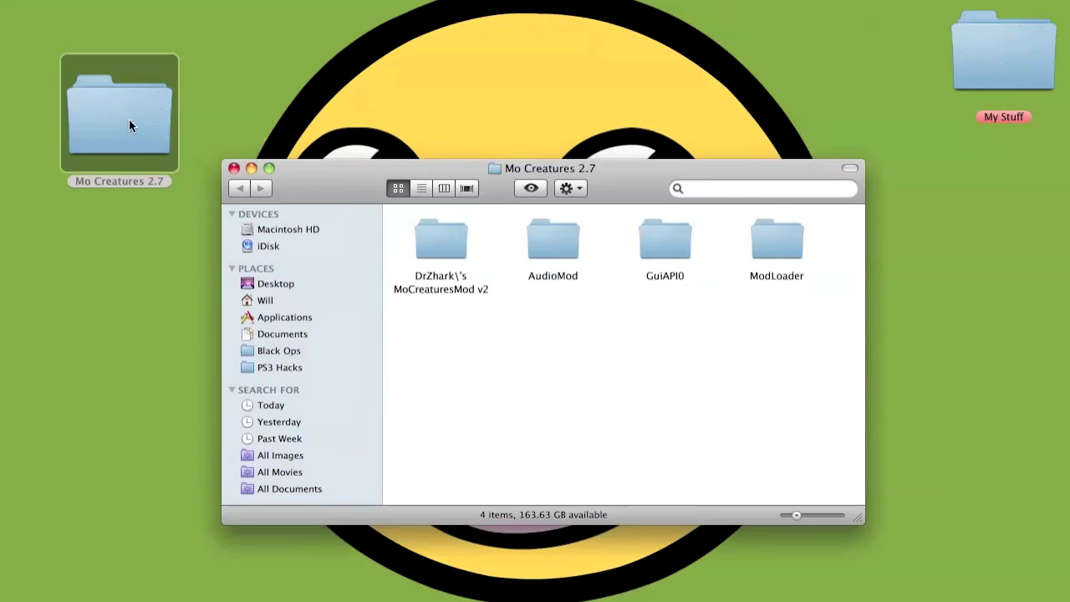
pyautogui.rightClick(369, 182)
pyautogui.click(376, 157)
pyautogui.moveTo(322, 172); pyautogui.dragTo(288, 109)
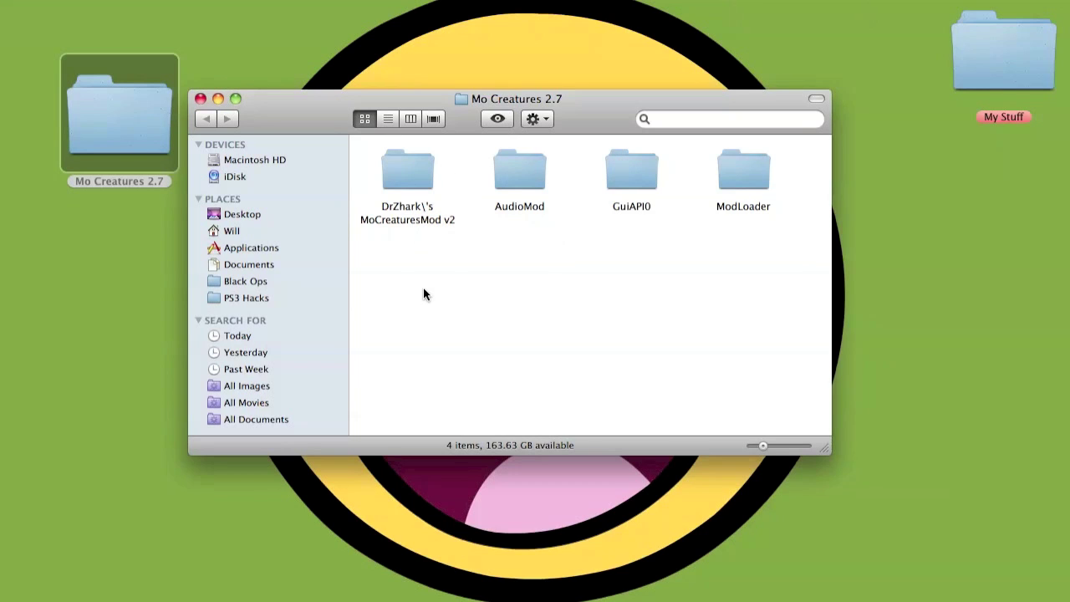
pyautogui.click(201, 99)
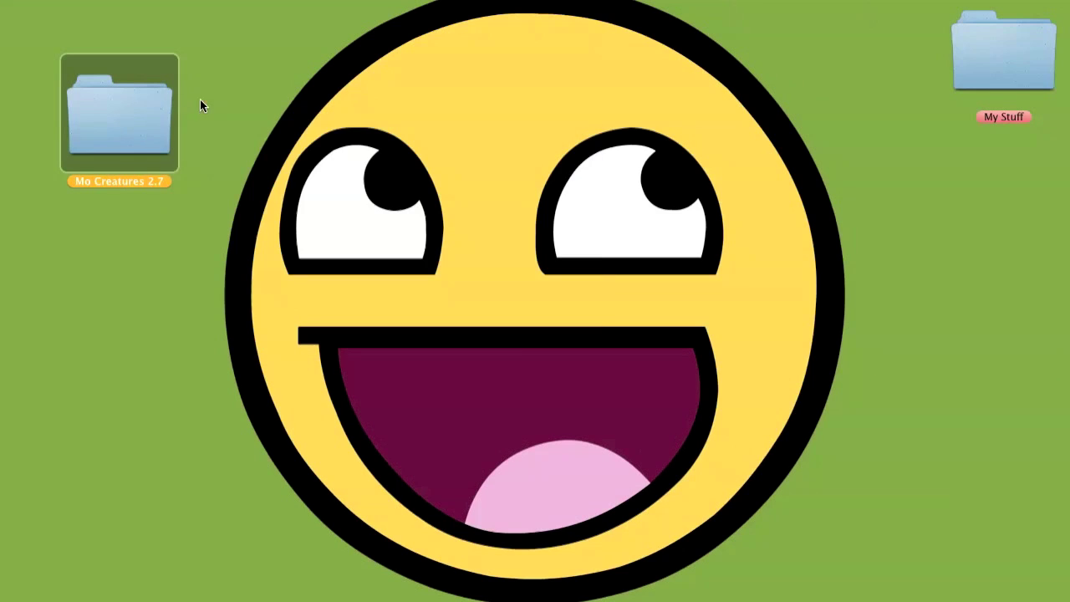
# Open the bin folder of the Minecraft installation, located under Library, Application Support, minecraft in the home folder.
pyautogui.moveTo(47, 575)
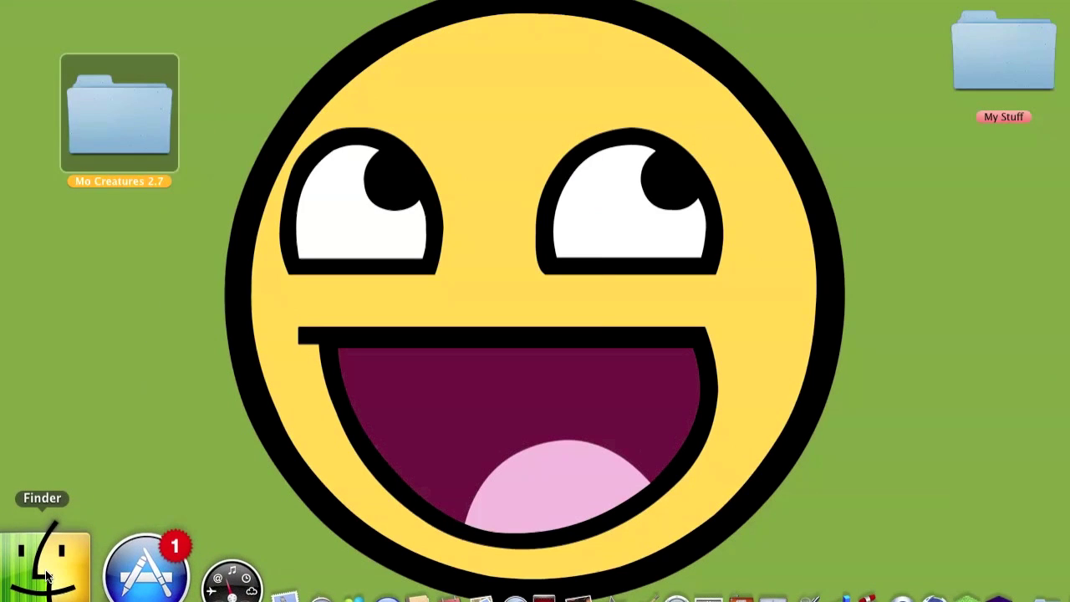
pyautogui.click(48, 575)
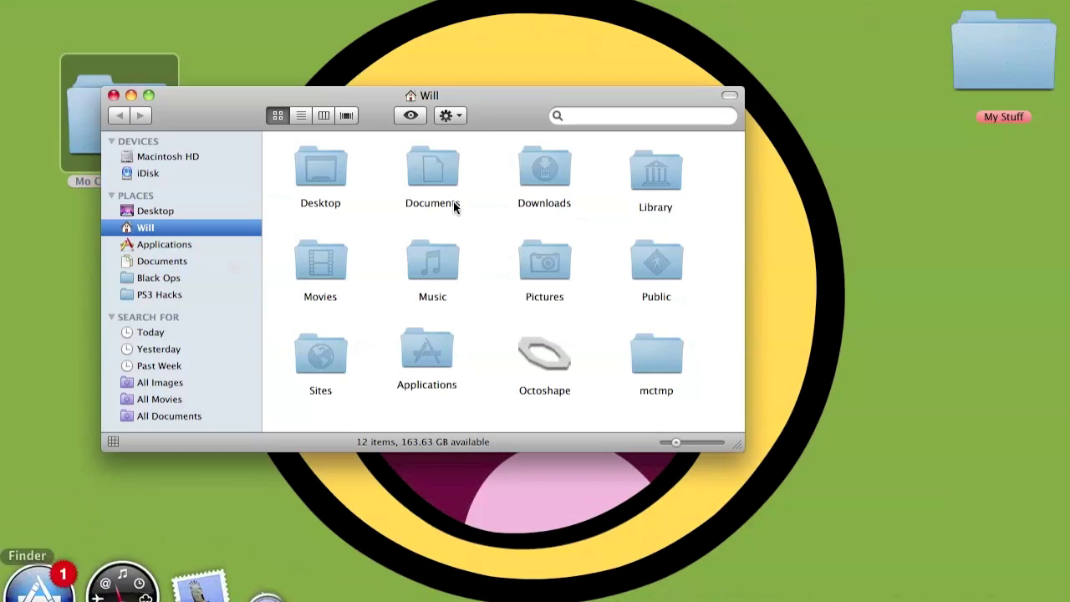
pyautogui.doubleClick(644, 172)
pyautogui.doubleClick(322, 167)
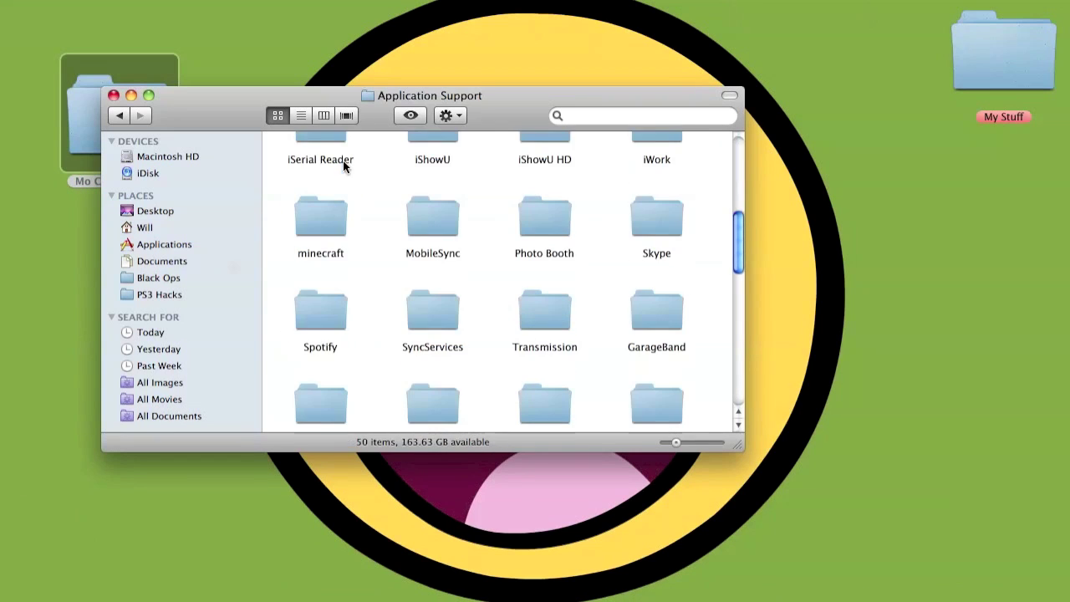
pyautogui.doubleClick(316, 217)
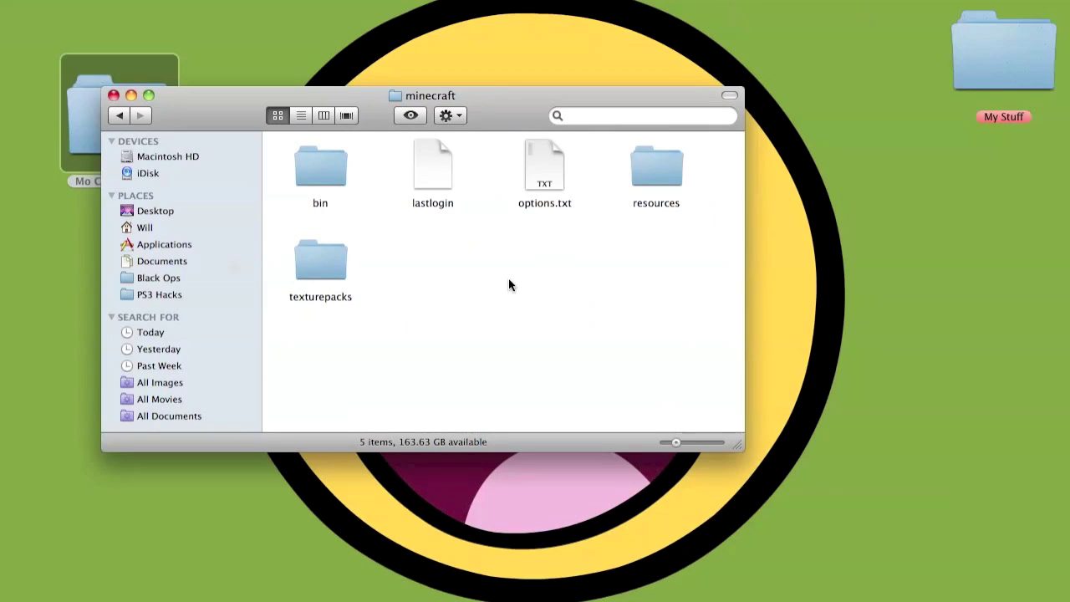
pyautogui.doubleClick(301, 161)
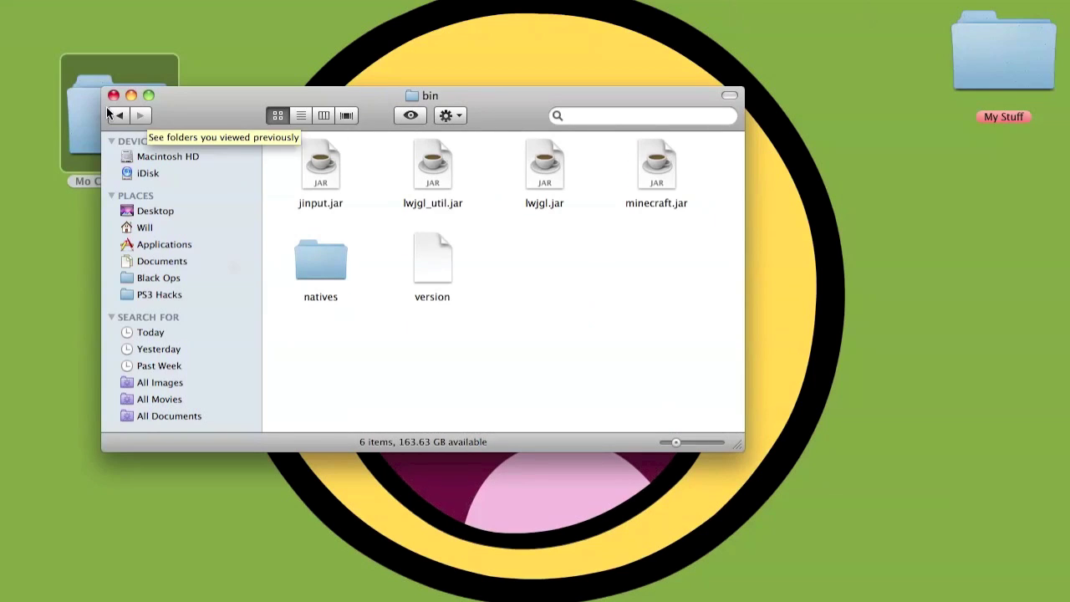
pyautogui.click(117, 116)
pyautogui.doubleClick(326, 181)
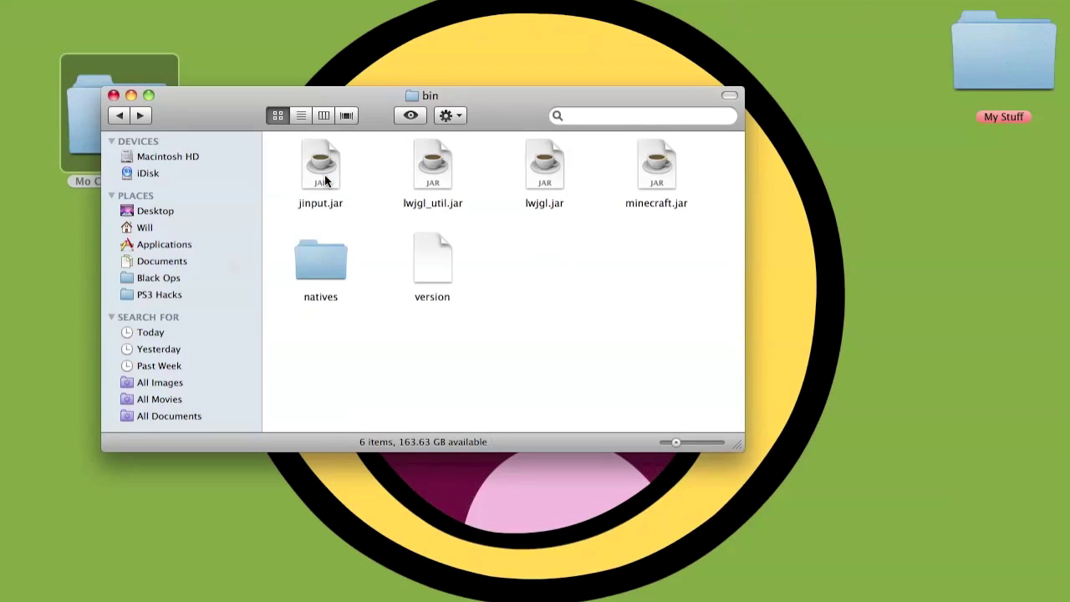
# Extract minecraft.jar into a folder within bin and place that folder in the empty space beside the version file.
pyautogui.rightClick(664, 168)
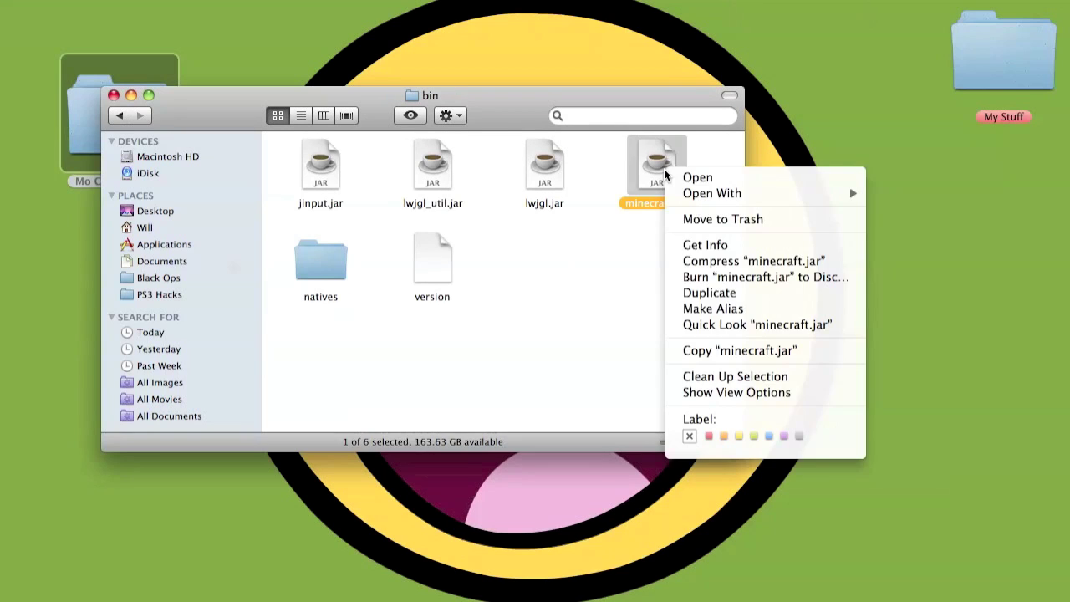
pyautogui.click(605, 246)
pyautogui.rightClick(650, 182)
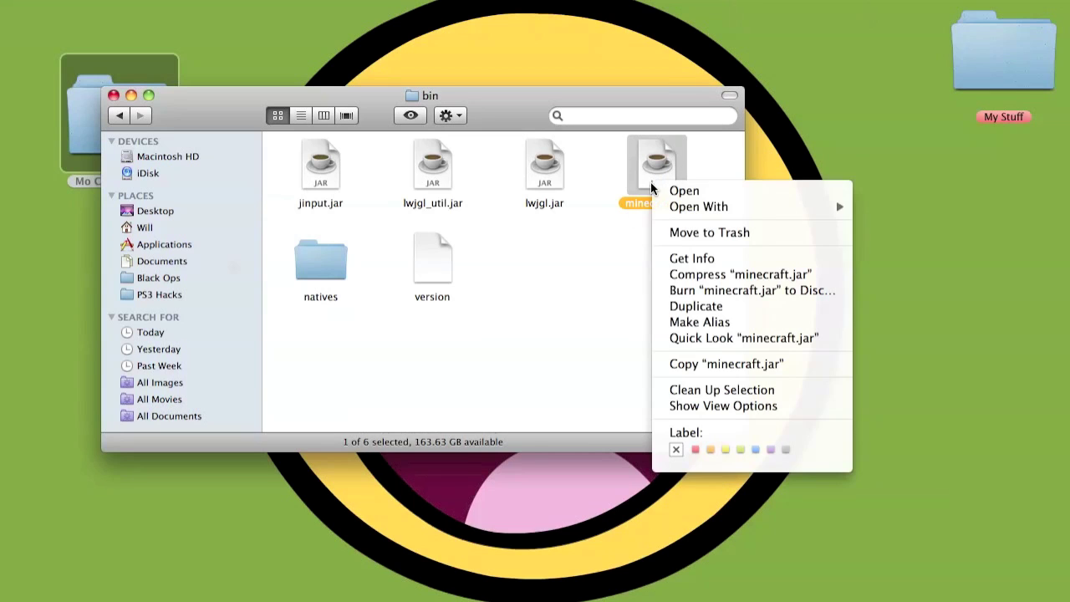
pyautogui.moveTo(699, 211)
pyautogui.click(558, 238)
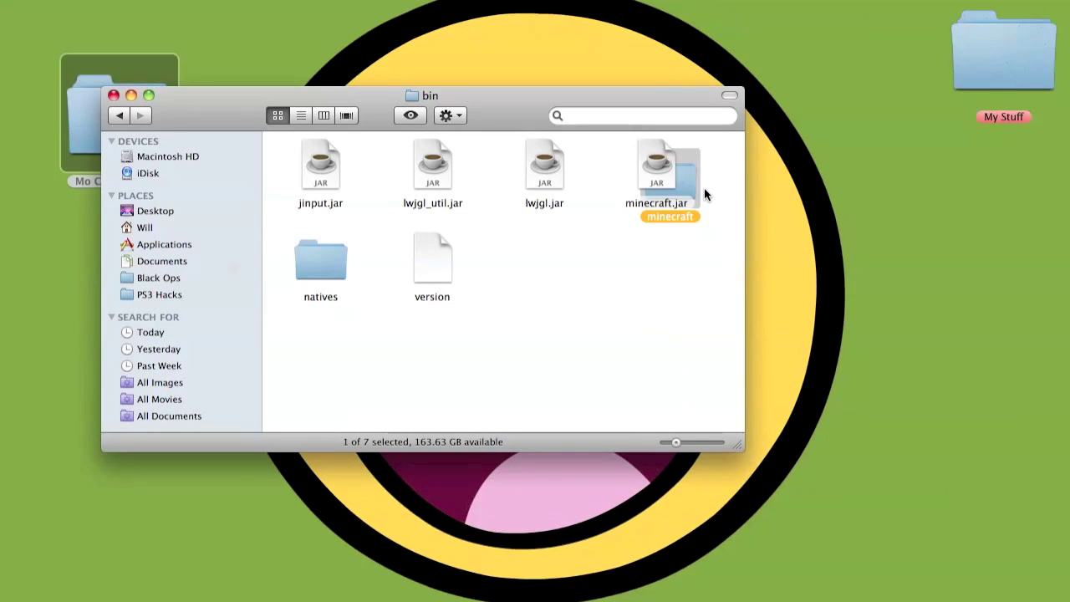
pyautogui.moveTo(691, 194); pyautogui.dragTo(565, 273)
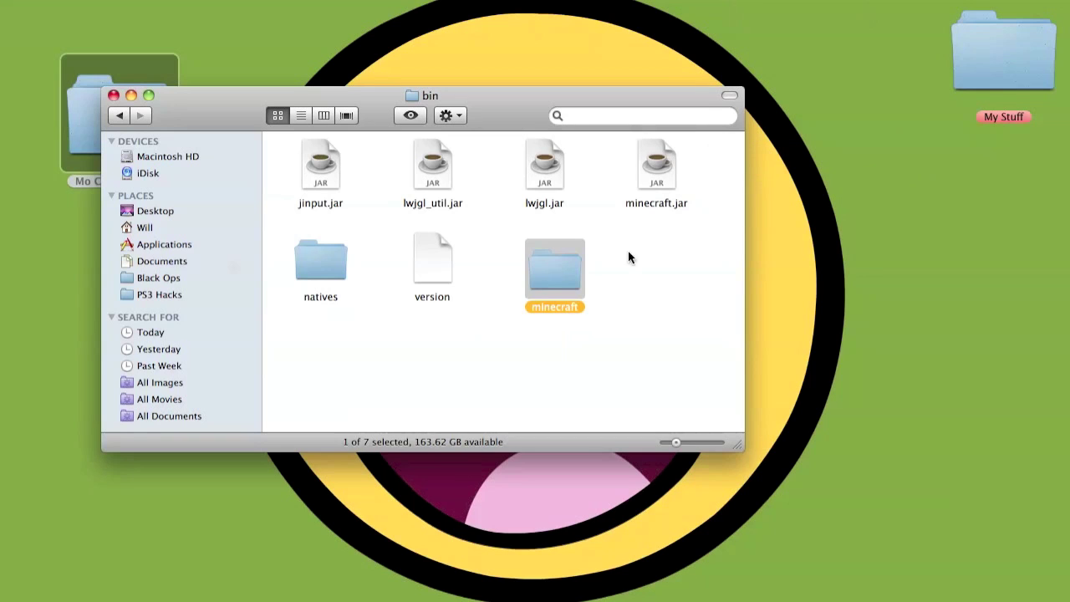
# Move the original minecraft.jar file to the Trash and put the extracted minecraft folder in its place.
pyautogui.rightClick(651, 162)
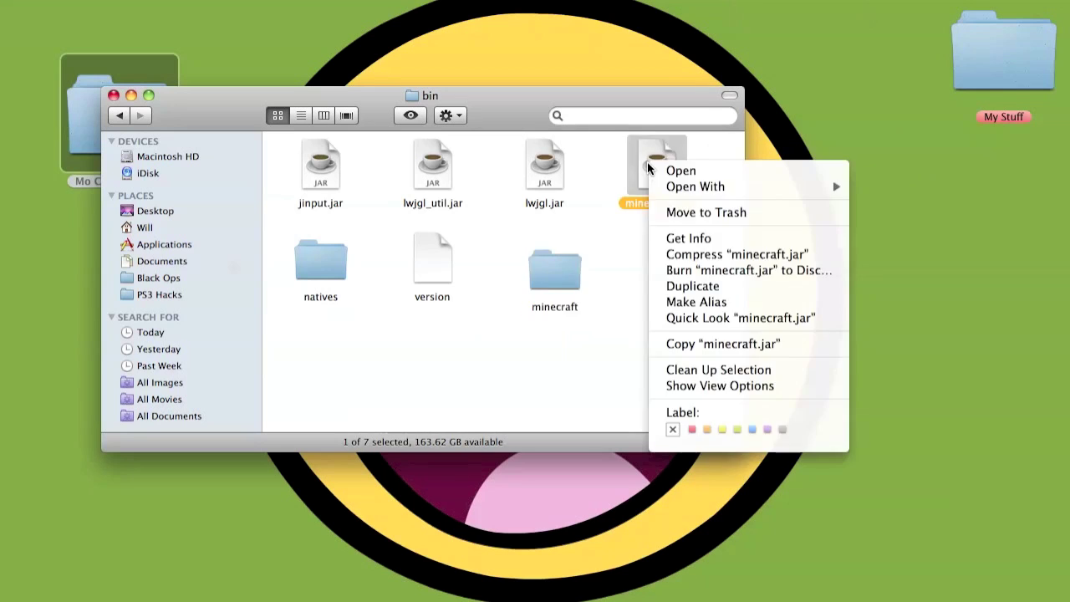
pyautogui.click(683, 211)
pyautogui.moveTo(554, 267); pyautogui.dragTo(668, 208)
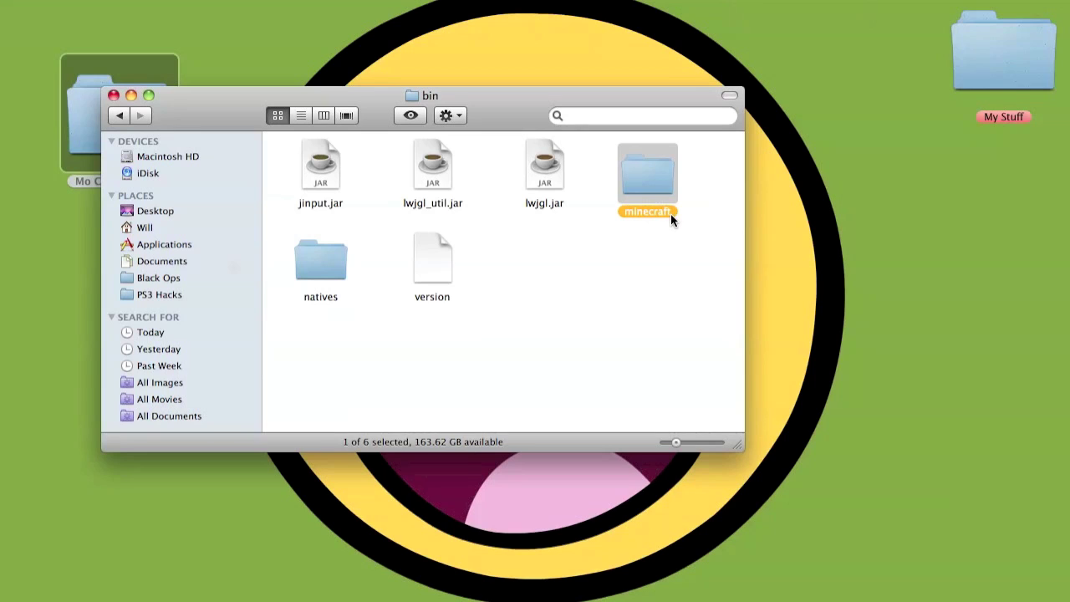
# Rename the extracted minecraft folder to minecraft.jar, confirming that the extension is added.
pyautogui.press('Return')
pyautogui.write('.jar')
pyautogui.press('Return')
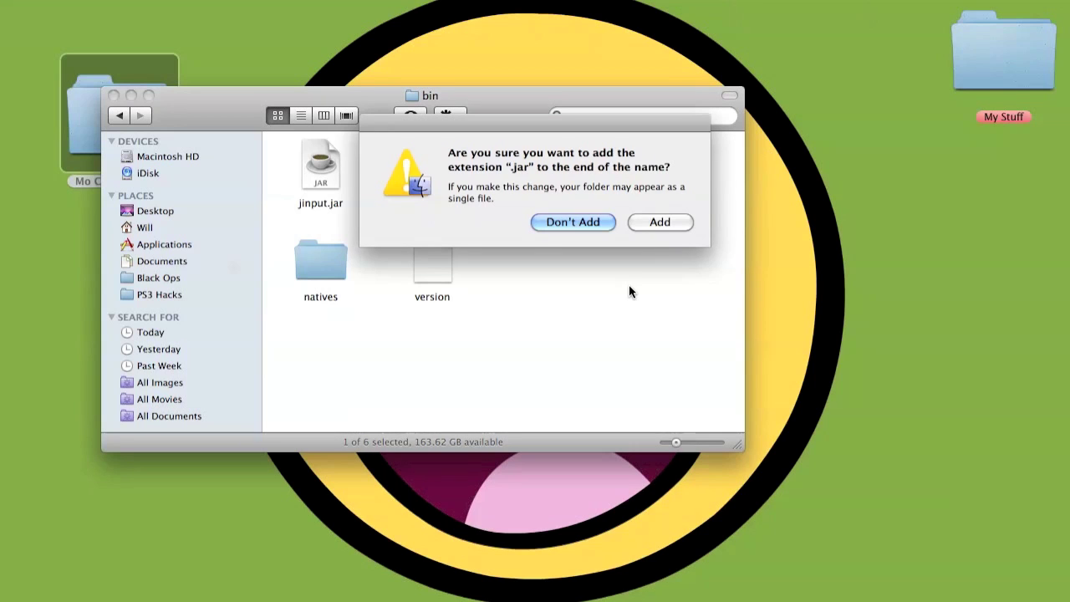
pyautogui.click(660, 221)
pyautogui.click(588, 275)
pyautogui.click(653, 170)
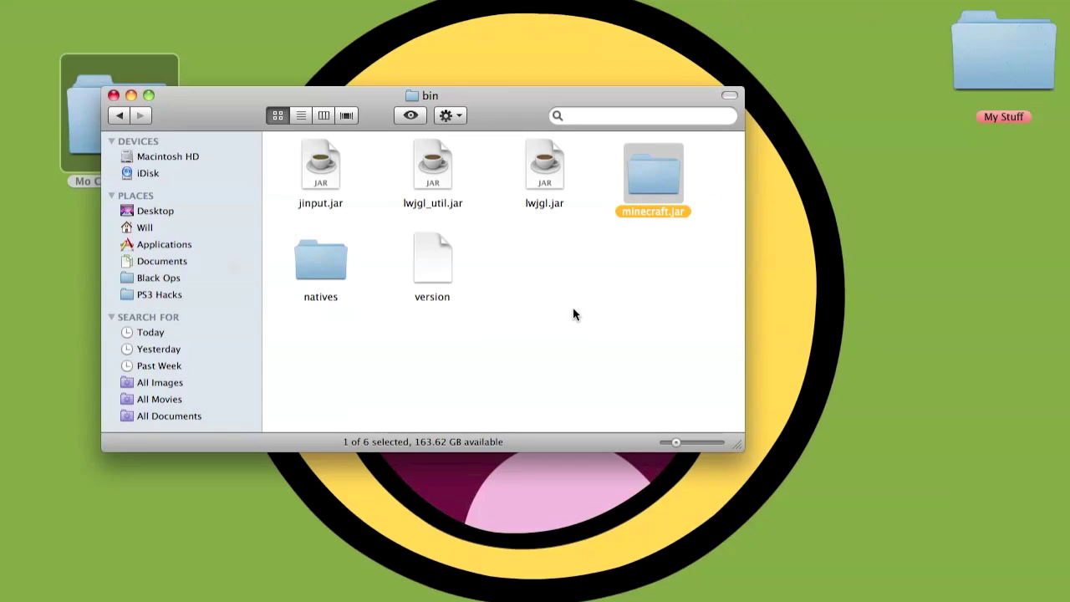
# Open the minecraft.jar folder and the desktop's Mo Creatures 2.7 folder in separate windows arranged so both are accessible.
pyautogui.doubleClick(647, 176)
pyautogui.scroll(-10, 478, 219)
pyautogui.scroll(-15, 479, 219)
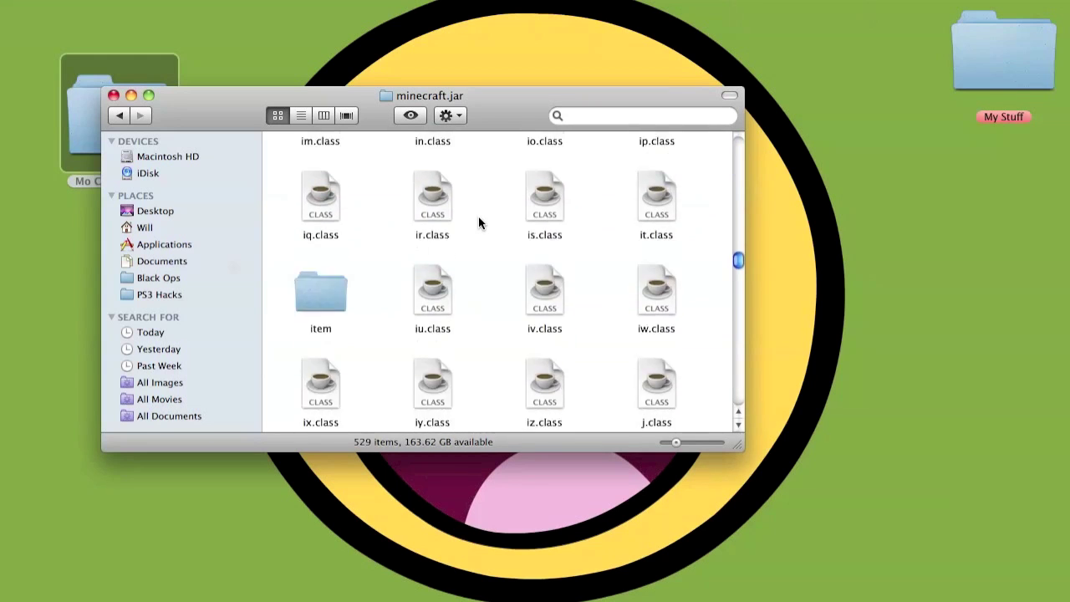
pyautogui.scroll(20, 478, 216)
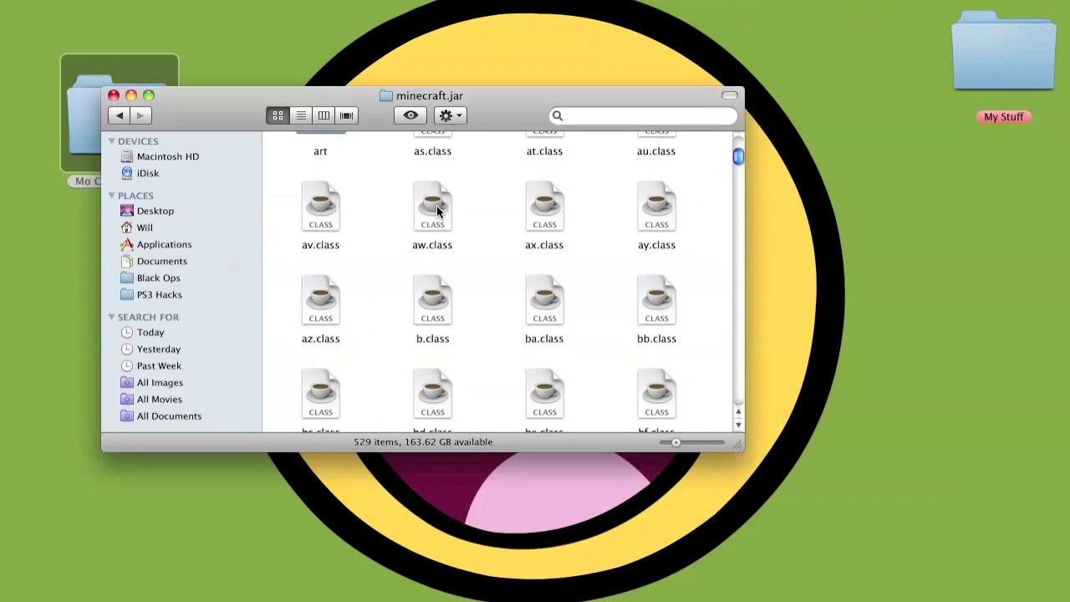
pyautogui.moveTo(186, 99); pyautogui.dragTo(519, 56)
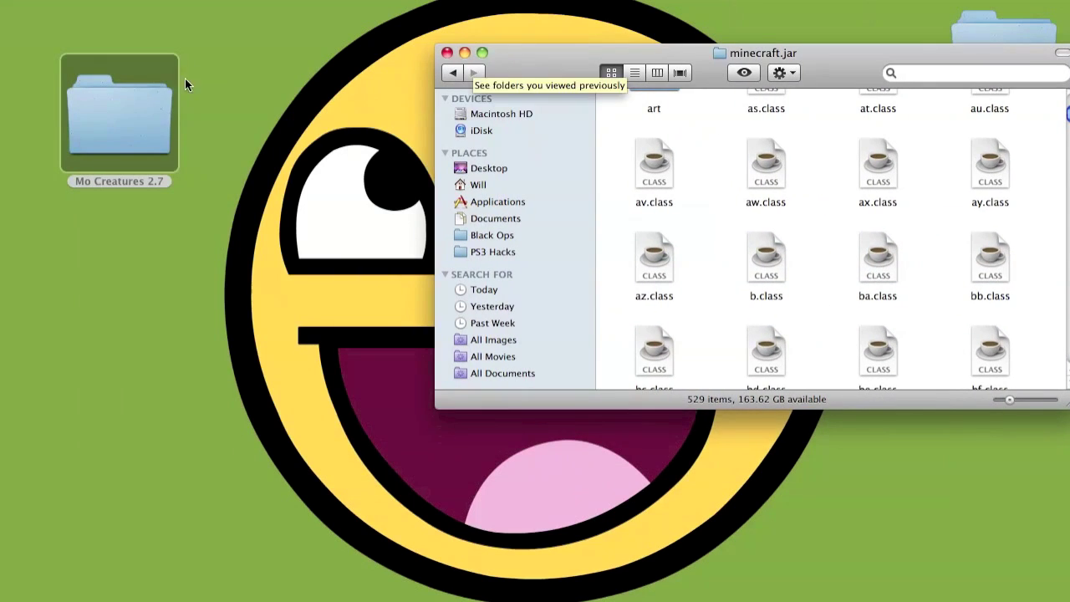
pyautogui.doubleClick(103, 110)
pyautogui.moveTo(613, 103); pyautogui.dragTo(473, 173)
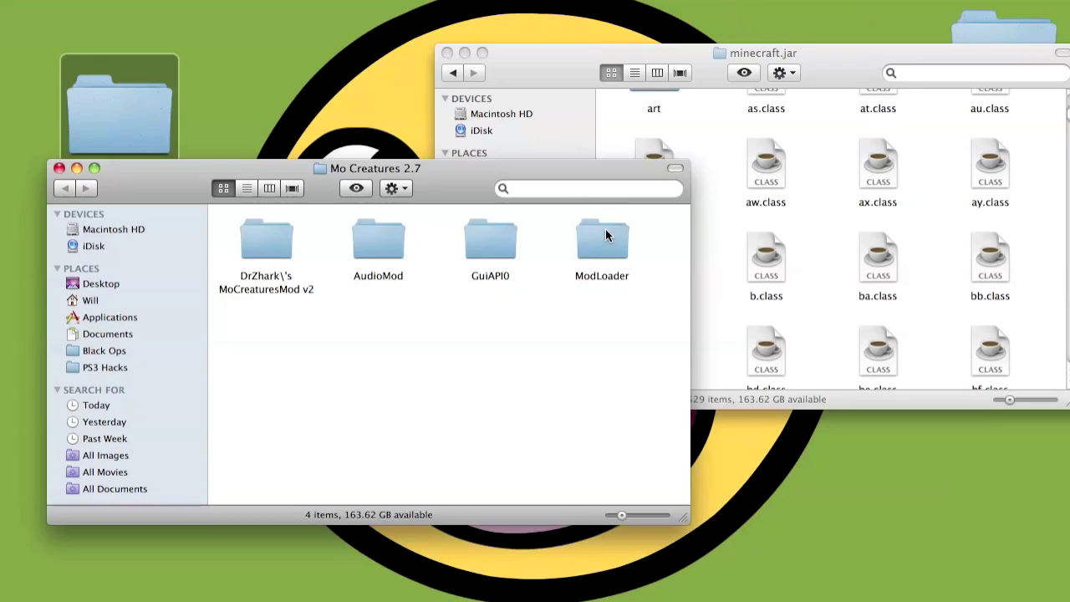
# Copy all class files from the ModLoader folder into the minecraft.jar folder, replacing every existing duplicate.
pyautogui.doubleClick(604, 236)
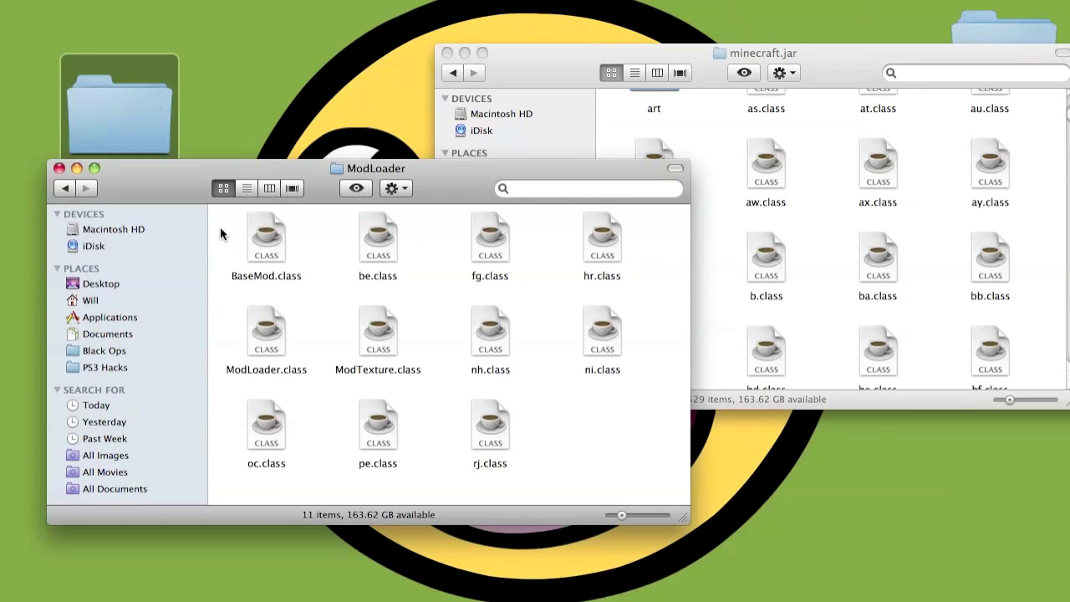
pyautogui.moveTo(221, 234); pyautogui.dragTo(564, 430)
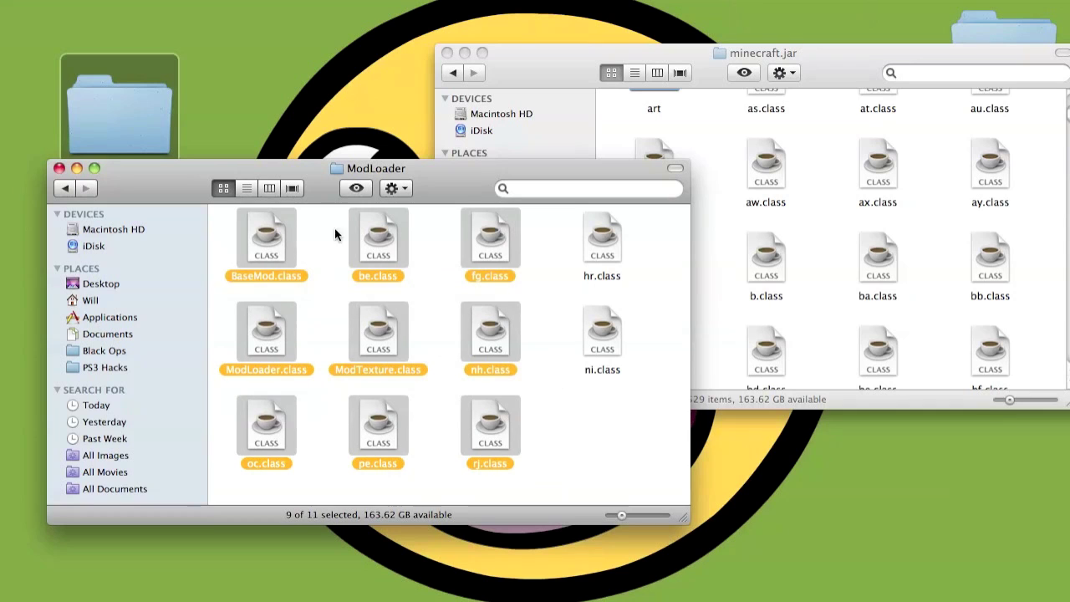
pyautogui.moveTo(221, 224); pyautogui.dragTo(632, 446)
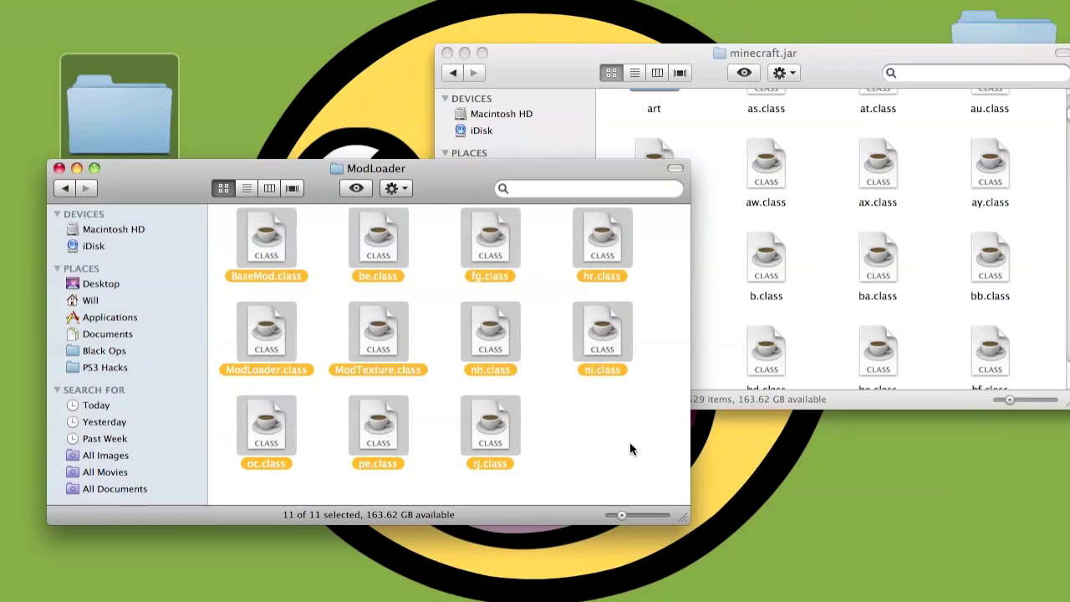
pyautogui.rightClick(617, 343)
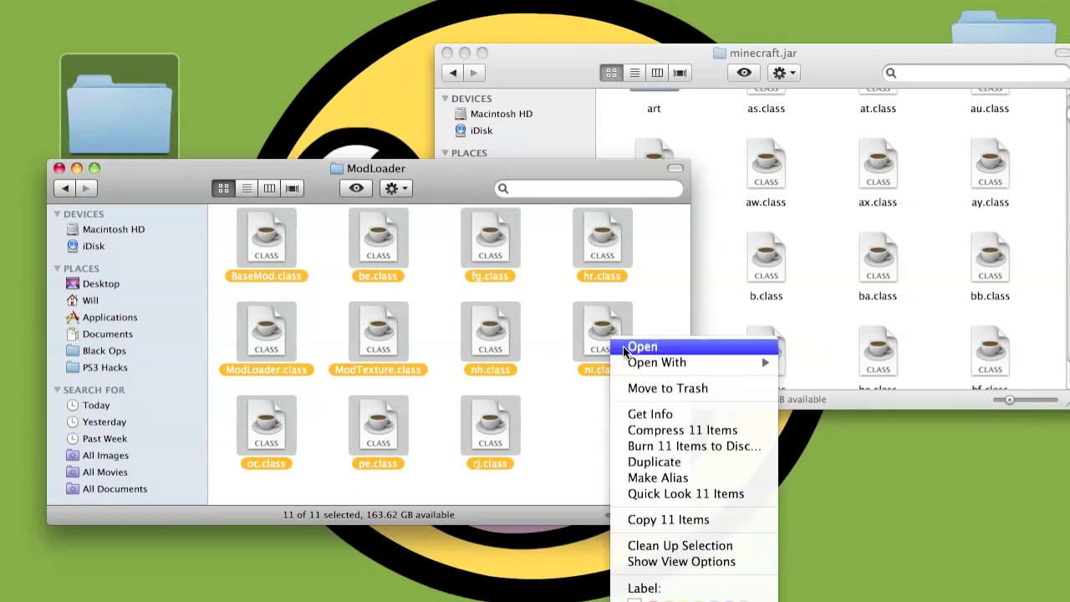
pyautogui.click(658, 522)
pyautogui.click(834, 71)
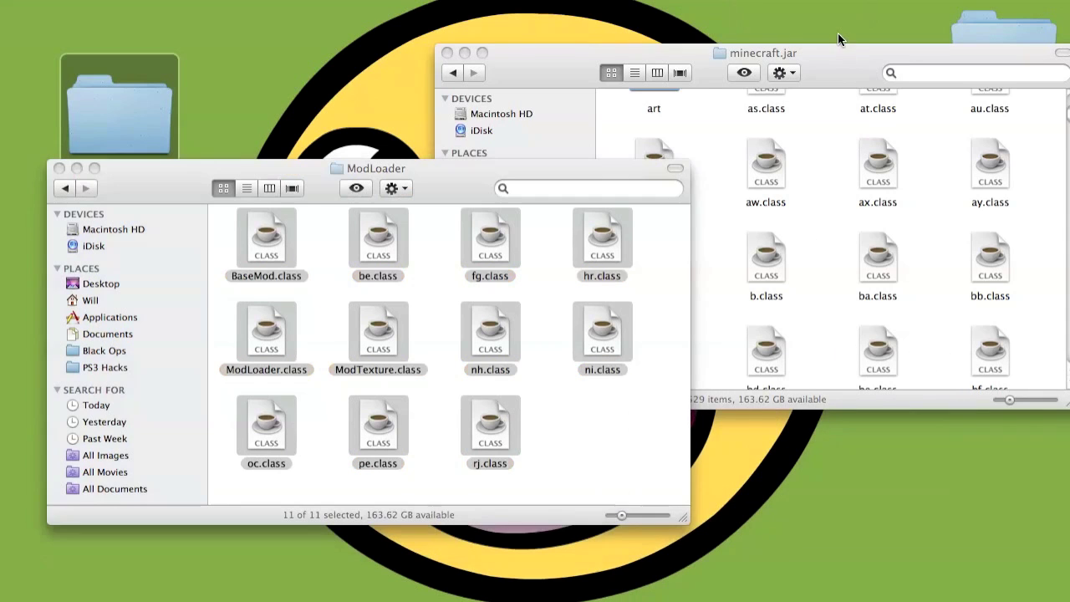
pyautogui.moveTo(832, 74); pyautogui.dragTo(654, 62)
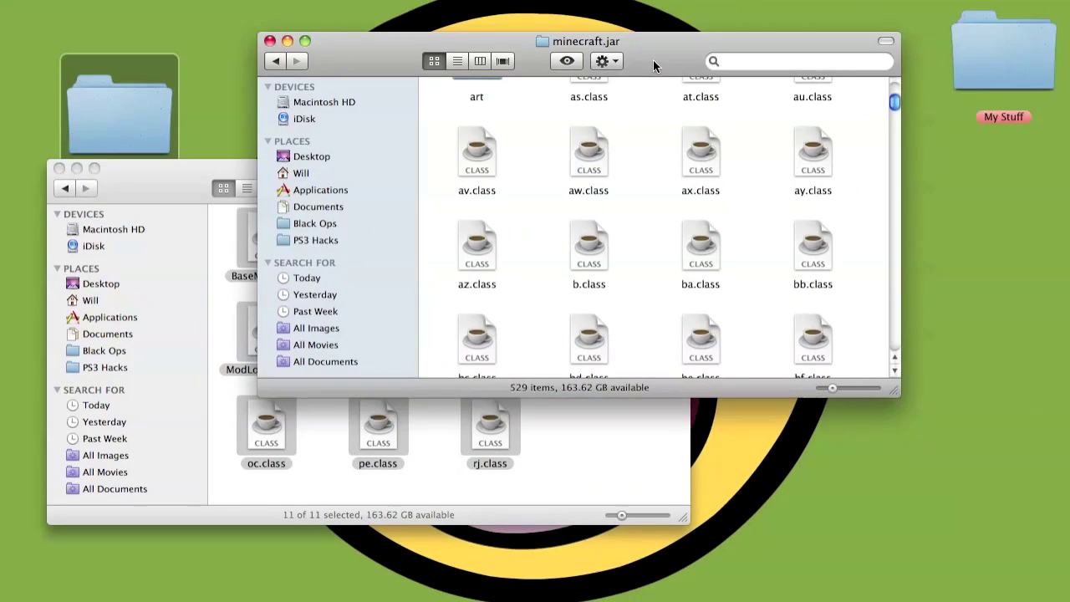
pyautogui.click(607, 62)
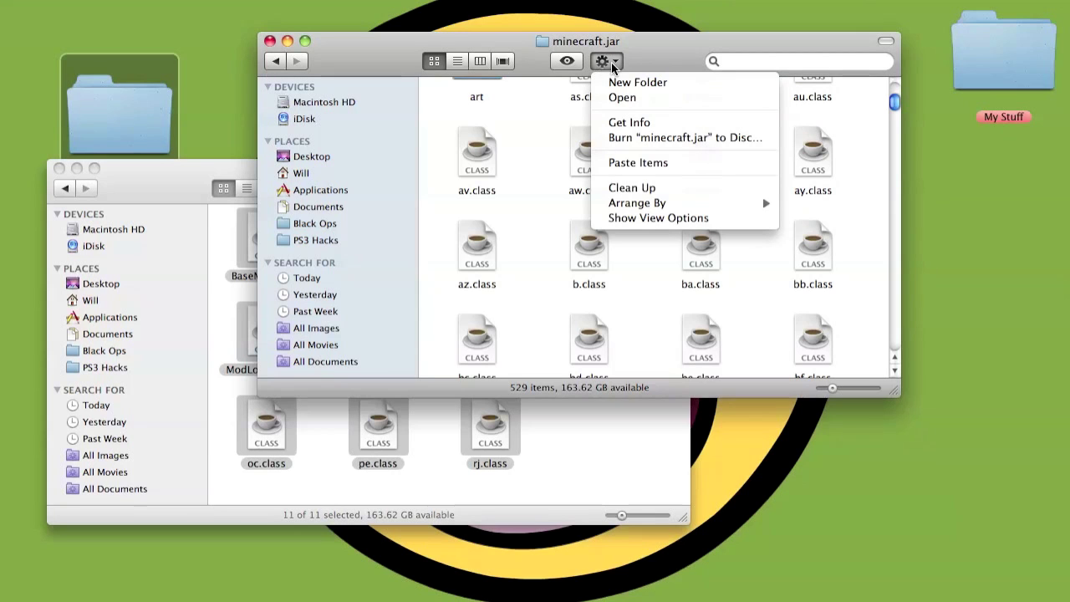
pyautogui.click(666, 166)
pyautogui.click(202, 180)
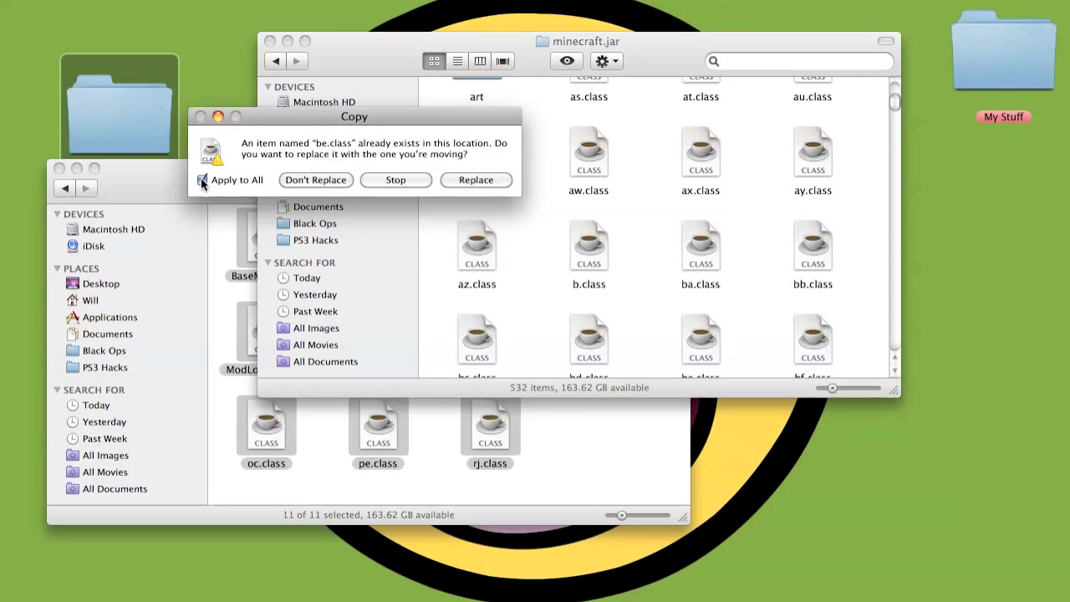
pyautogui.click(493, 179)
# Copy sg.class from the AudioMod folder into the minecraft.jar folder, replacing the existing file.
pyautogui.click(167, 182)
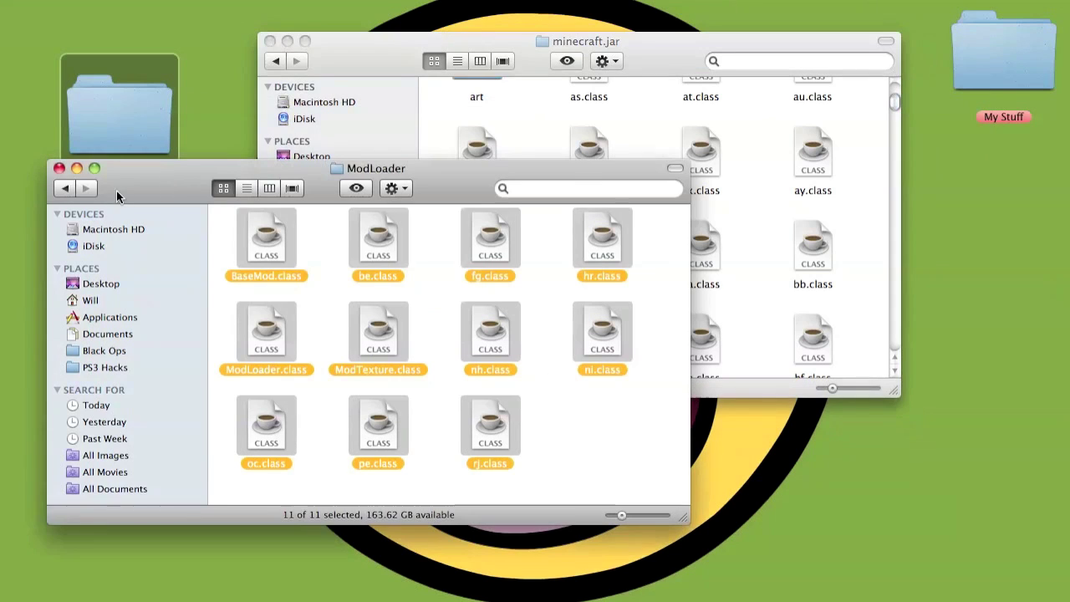
pyautogui.click(65, 188)
pyautogui.doubleClick(376, 251)
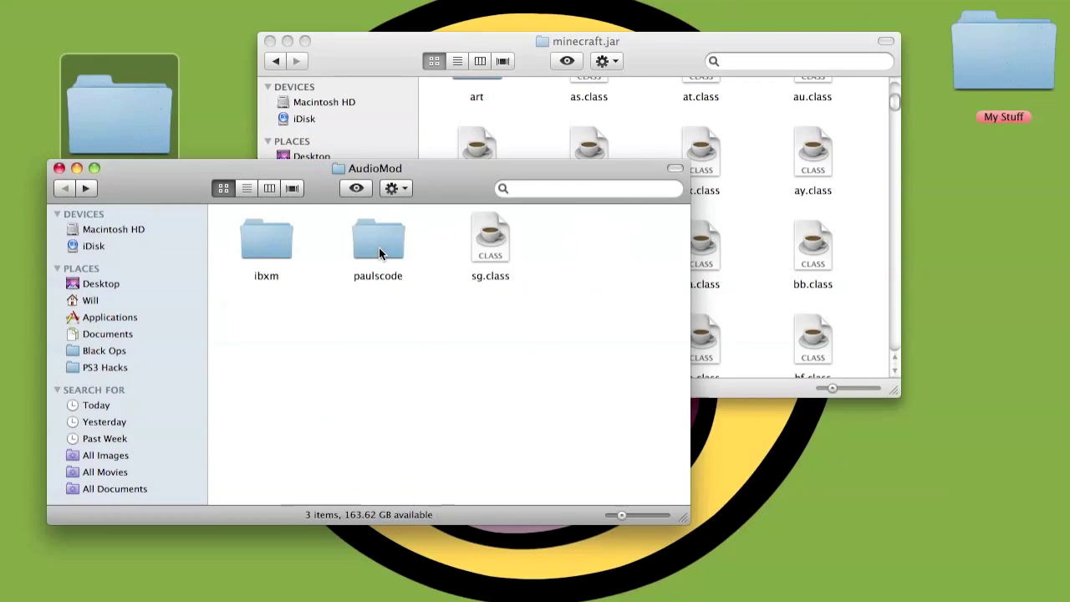
pyautogui.rightClick(481, 242)
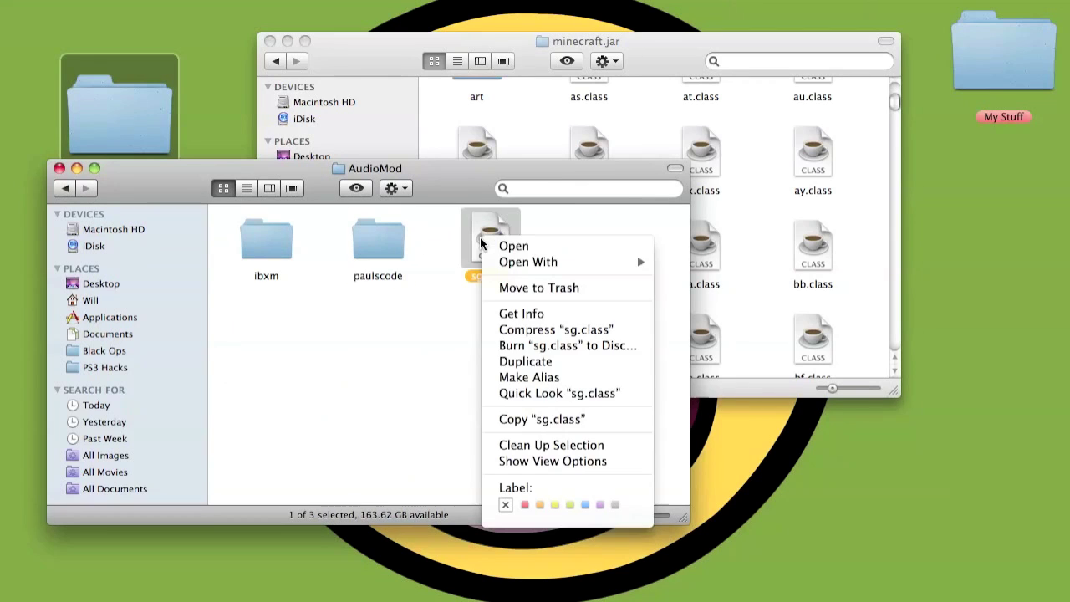
pyautogui.click(541, 419)
pyautogui.click(668, 64)
pyautogui.click(607, 60)
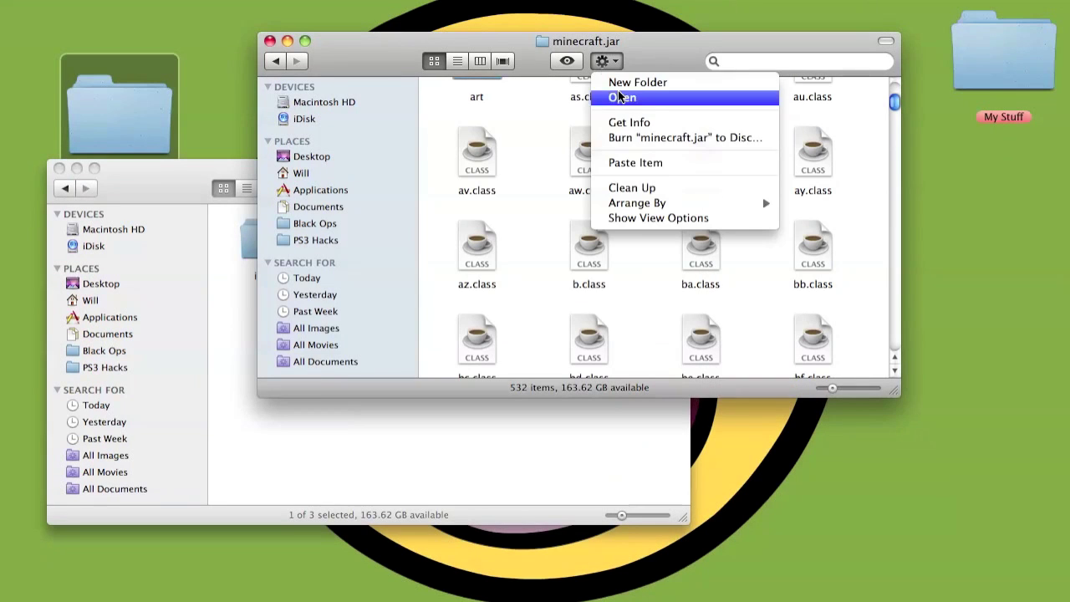
pyautogui.click(642, 166)
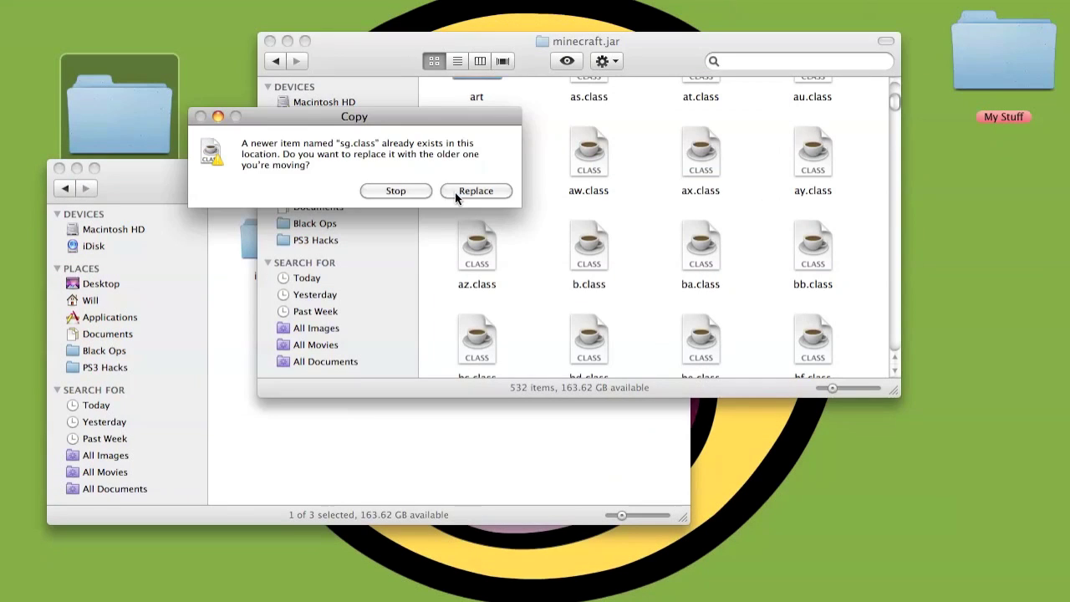
pyautogui.click(455, 192)
# Copy the ibxm folder from the AudioMod folder into the minecraft.jar folder.
pyautogui.click(280, 318)
pyautogui.rightClick(278, 232)
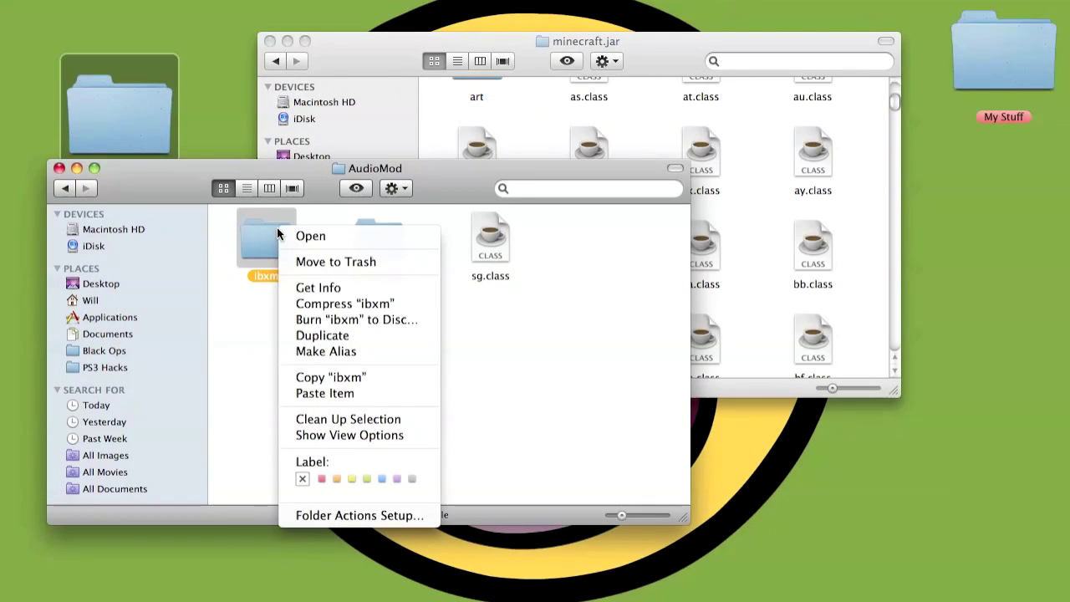
pyautogui.click(343, 381)
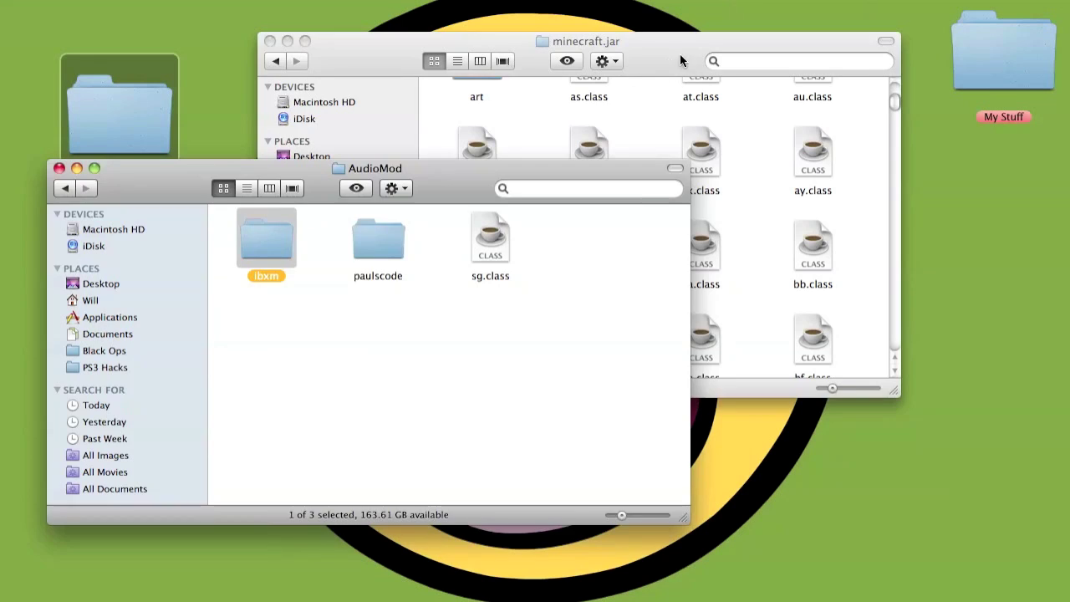
pyautogui.click(603, 61)
pyautogui.click(603, 62)
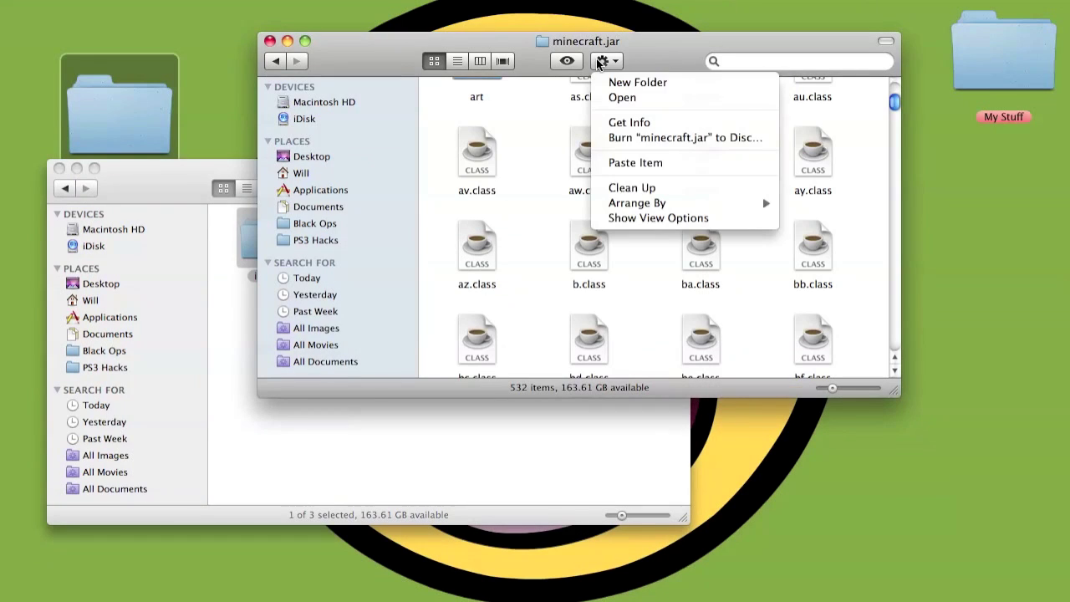
pyautogui.click(630, 164)
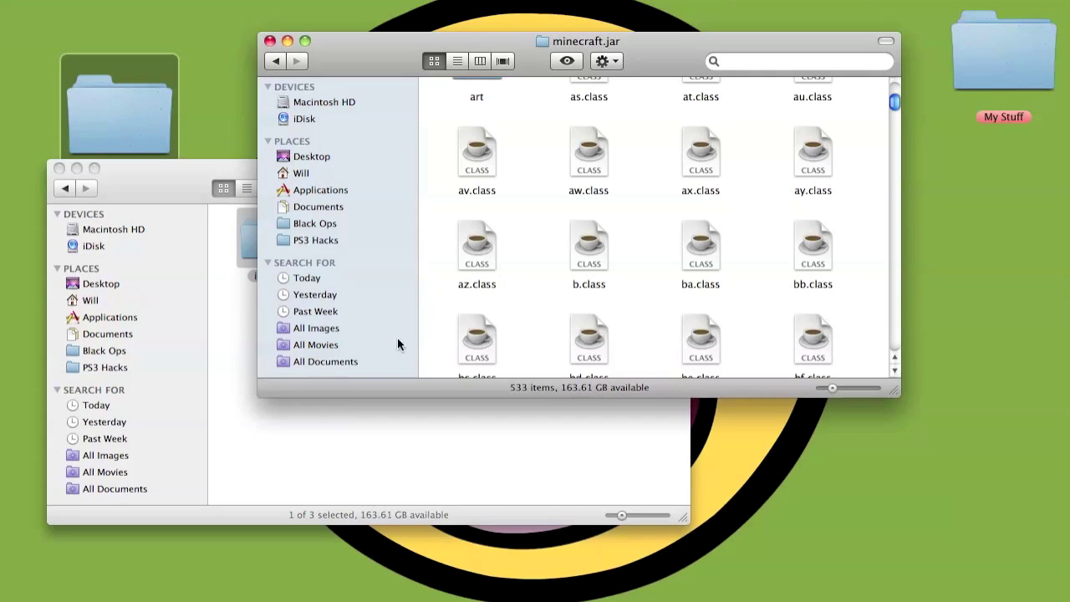
# Open the codecs folder inside AudioMod's paulscode and sound folders.
pyautogui.click(296, 459)
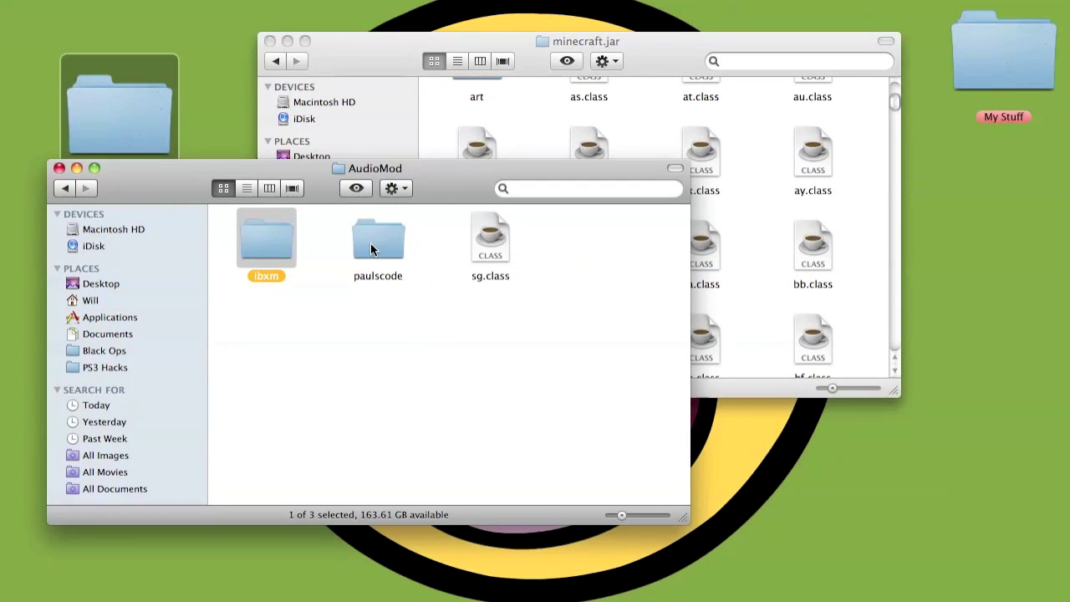
pyautogui.doubleClick(371, 243)
pyautogui.doubleClick(273, 241)
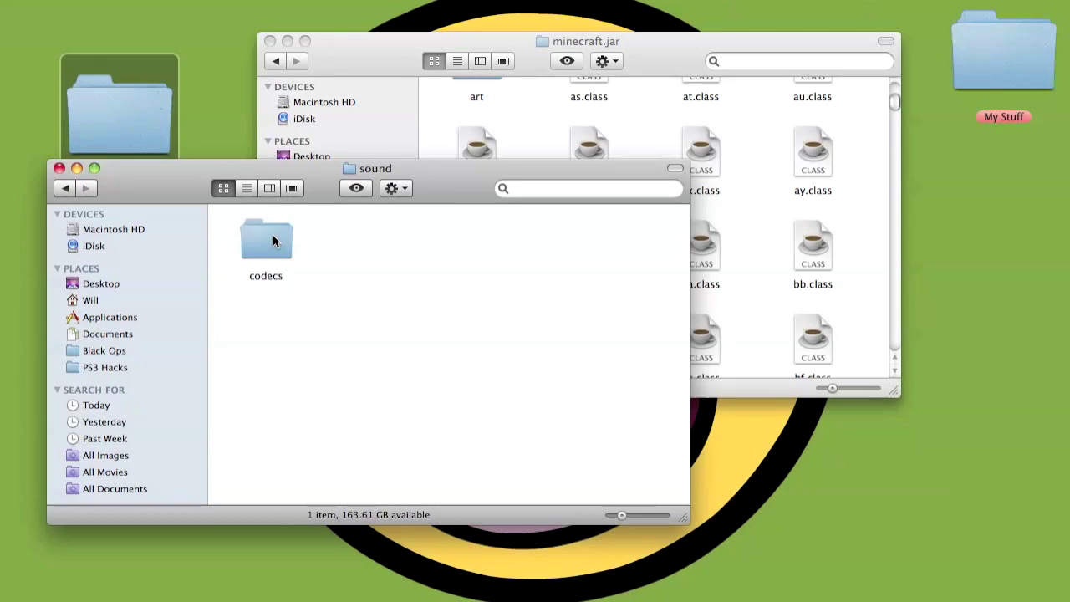
pyautogui.doubleClick(272, 241)
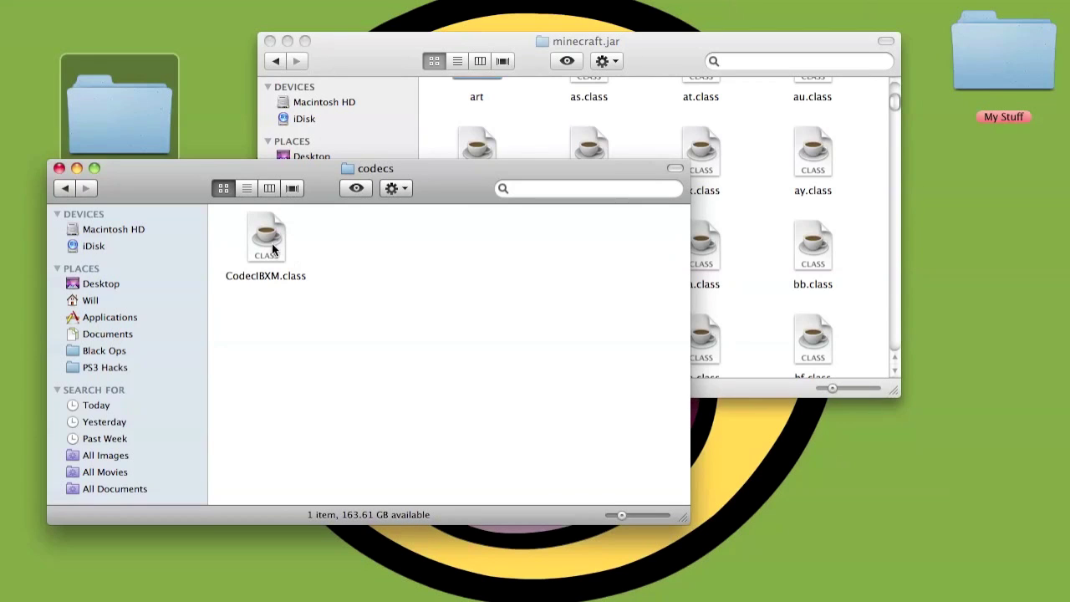
# Open the matching codecs folder inside minecraft.jar's paulscode and sound folders in the other window.
pyautogui.click(375, 45)
pyautogui.scroll(-10, 701, 159)
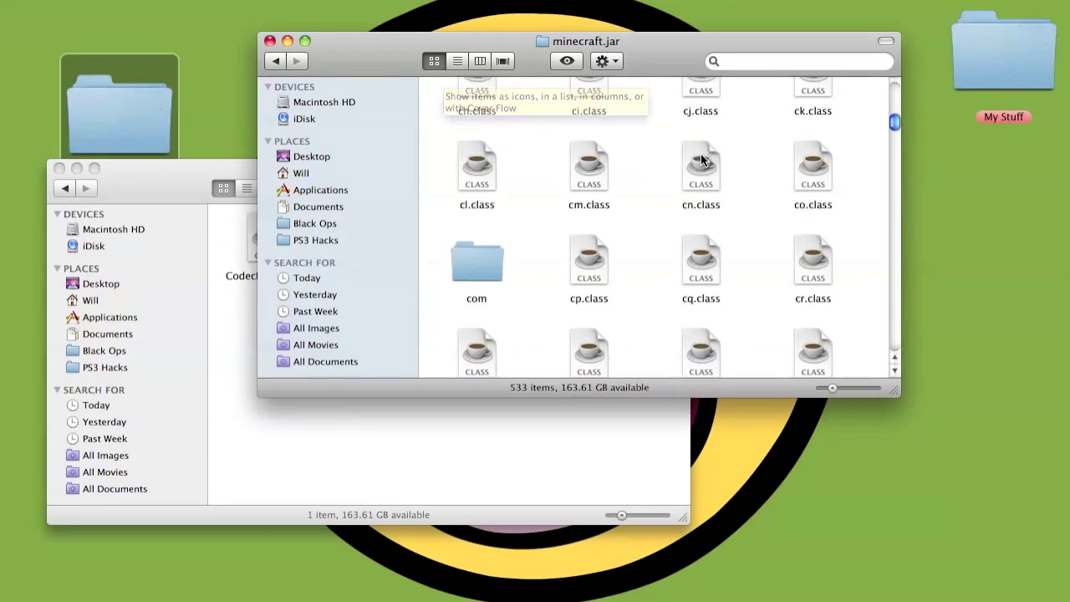
pyautogui.scroll(-20, 700, 159)
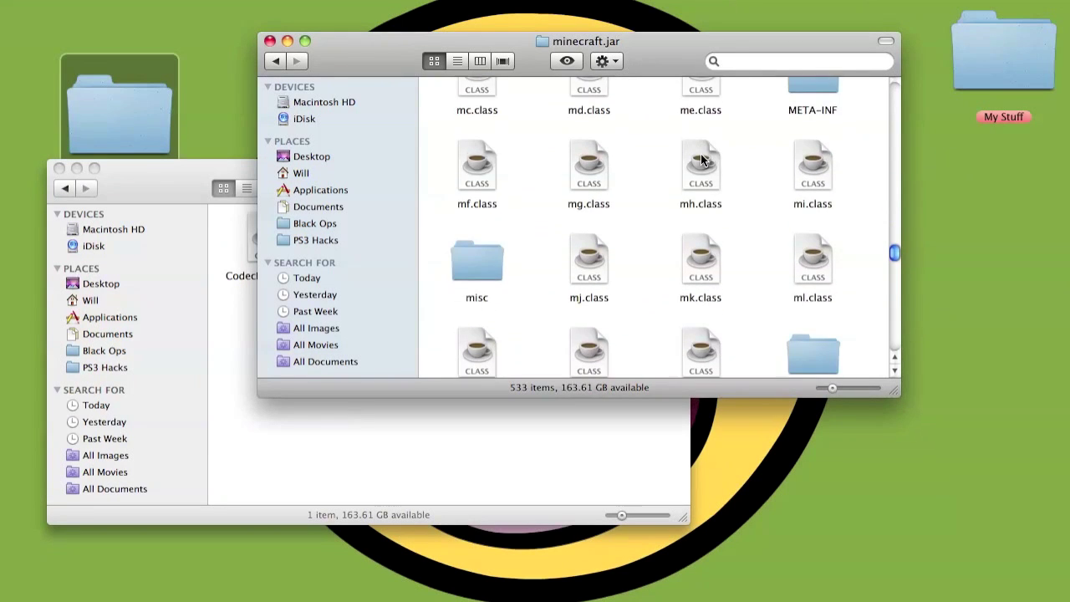
pyautogui.scroll(-15, 701, 159)
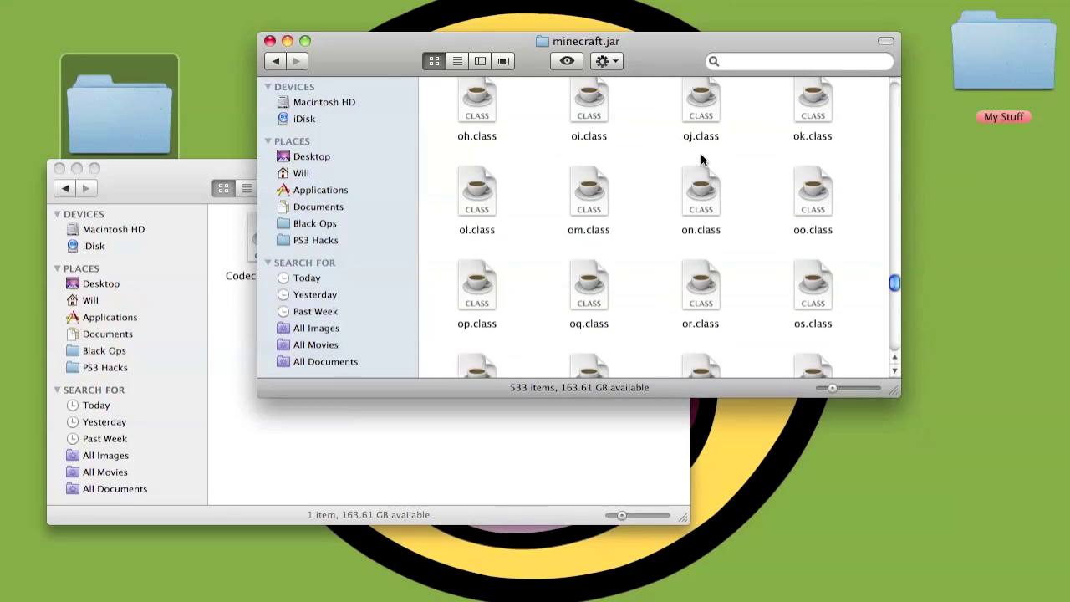
pyautogui.scroll(-10, 701, 158)
pyautogui.click(479, 215)
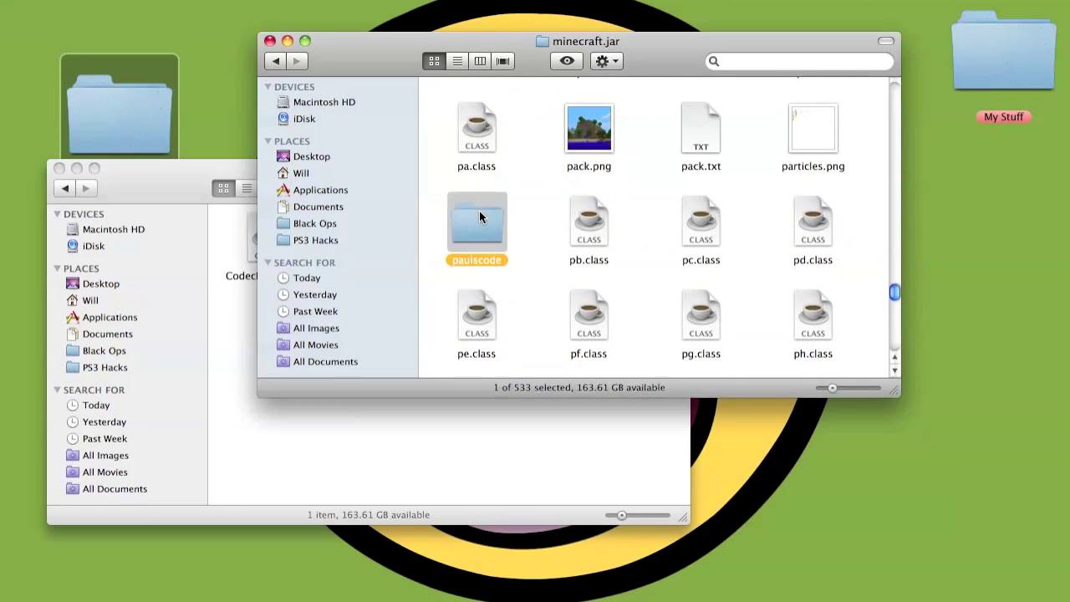
pyautogui.doubleClick(479, 215)
pyautogui.doubleClick(482, 115)
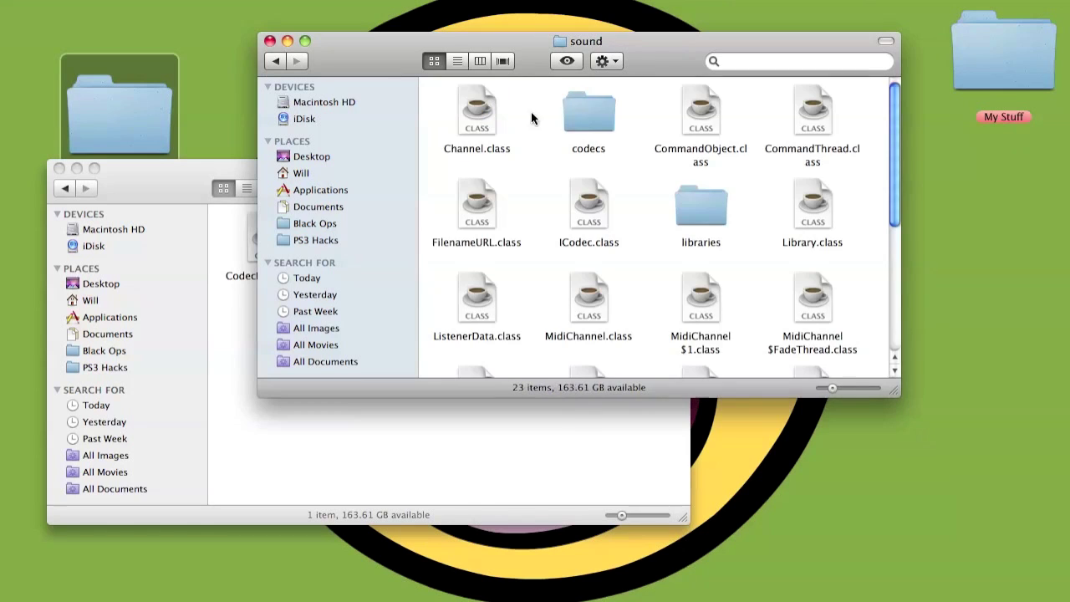
pyautogui.doubleClick(592, 112)
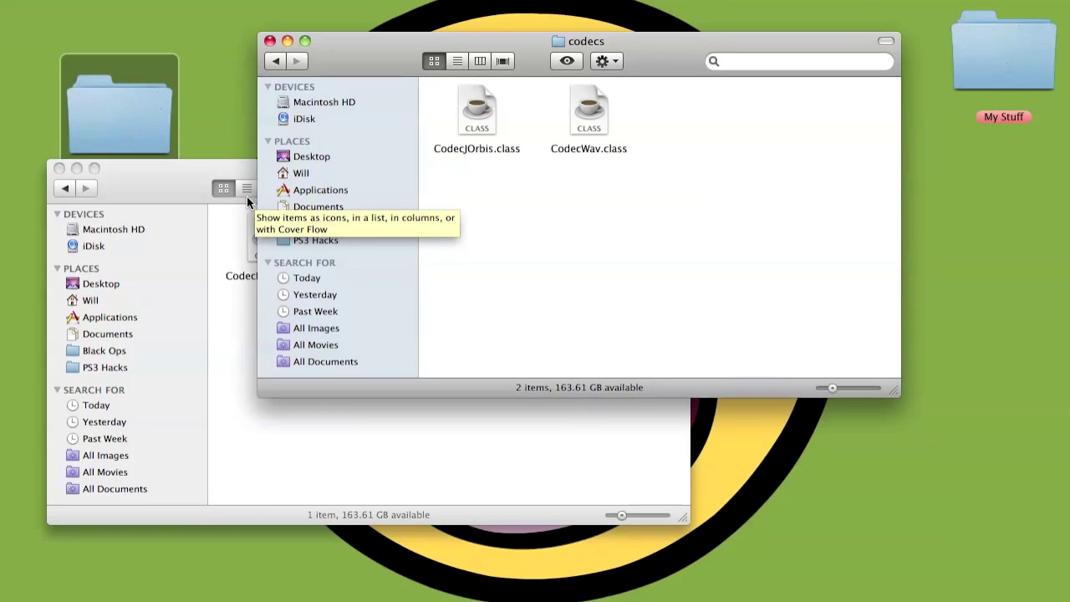
# Copy CodecIBXM.class from AudioMod's codecs folder into the codecs folder of minecraft.jar.
pyautogui.click(177, 198)
pyautogui.rightClick(263, 229)
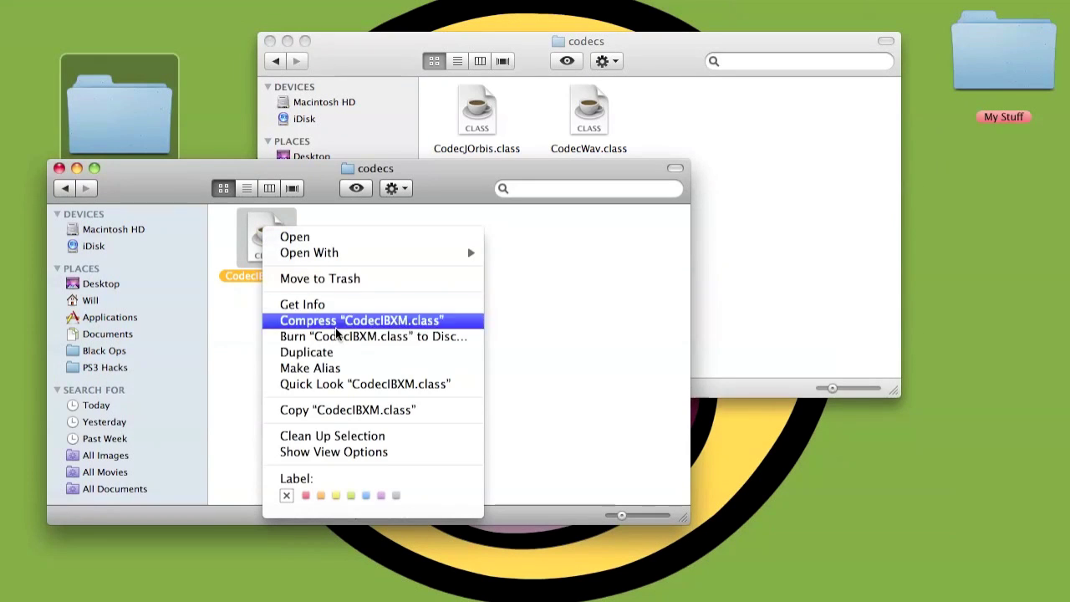
pyautogui.click(347, 410)
pyautogui.click(654, 55)
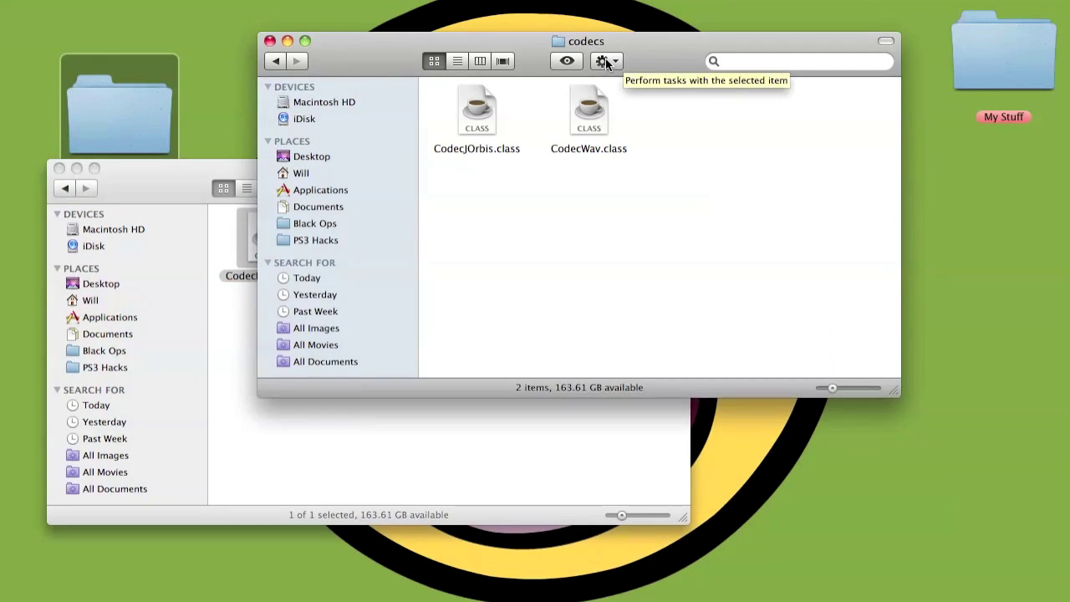
pyautogui.click(605, 61)
pyautogui.click(644, 162)
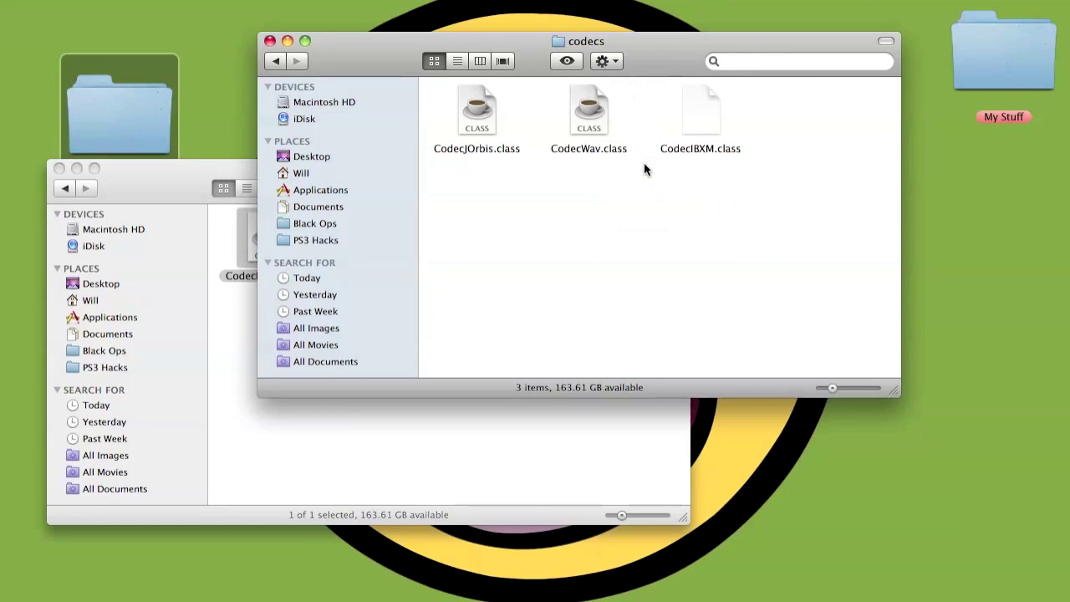
# Return one window to the minecraft.jar folder and the other to the Mo Creatures 2.7 folder.
pyautogui.click(272, 61)
pyautogui.click(272, 61)
pyautogui.click(271, 61)
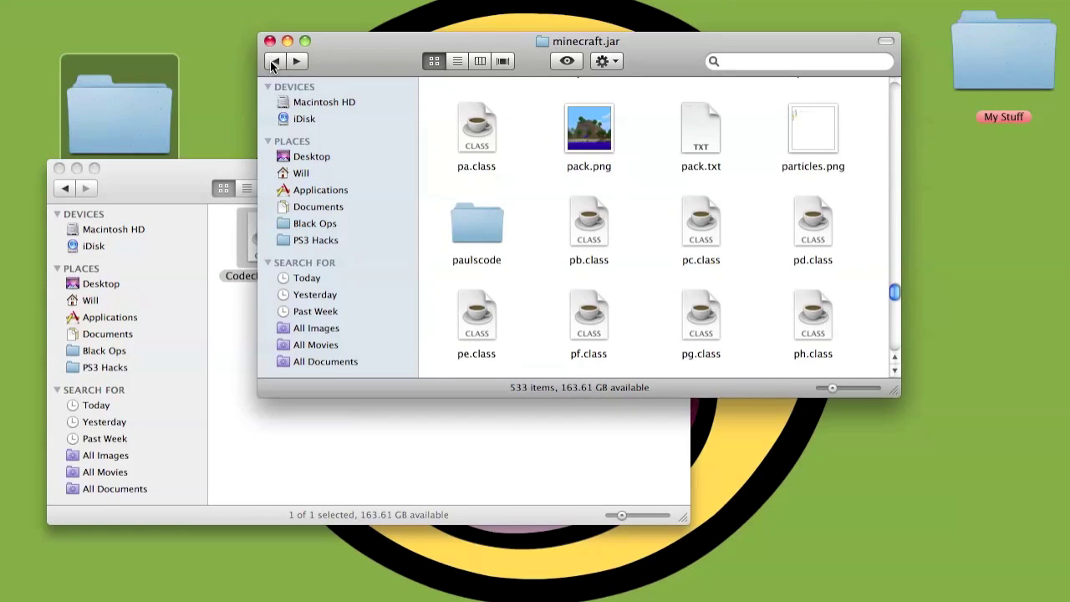
pyautogui.scroll(10, 474, 237)
pyautogui.click(265, 414)
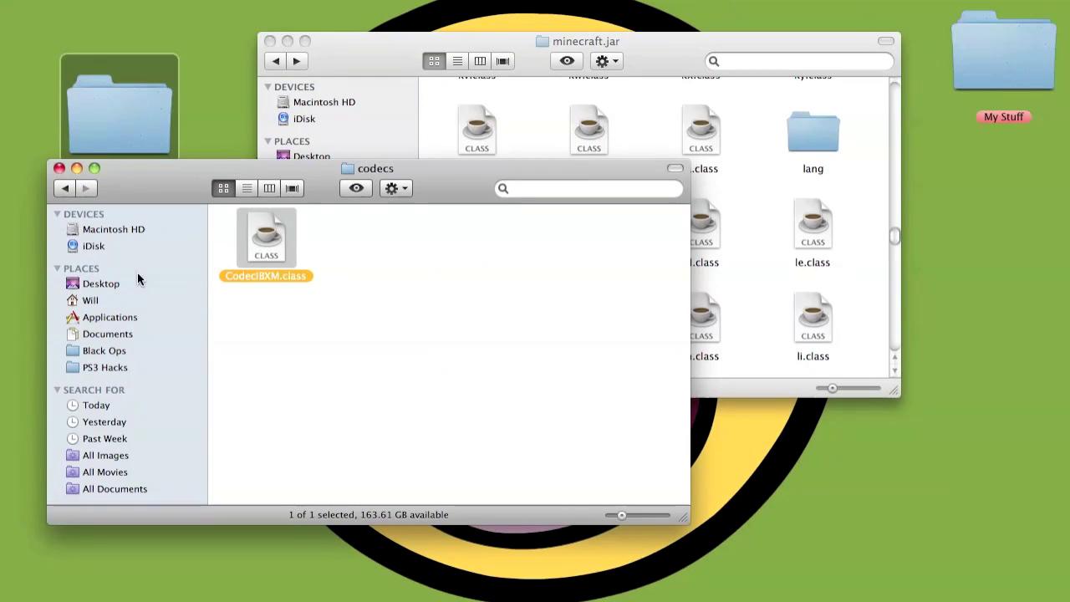
pyautogui.click(63, 188)
pyautogui.click(63, 188)
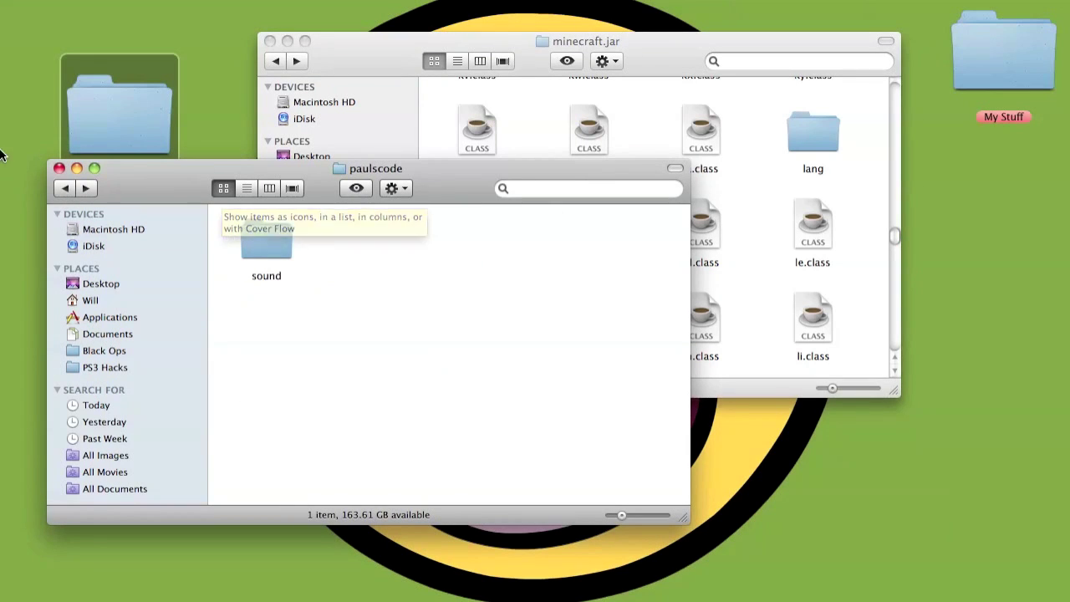
pyautogui.click(64, 188)
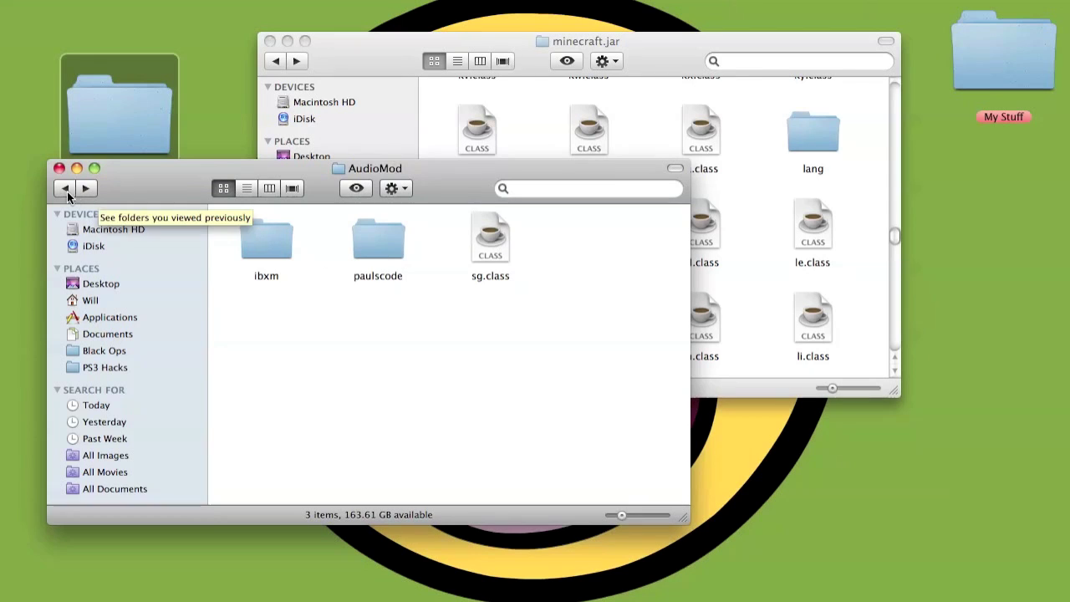
pyautogui.click(63, 189)
# Copy all items from the GuiAPI0 folder into the minecraft.jar folder, replacing the existing bo.class.
pyautogui.doubleClick(483, 242)
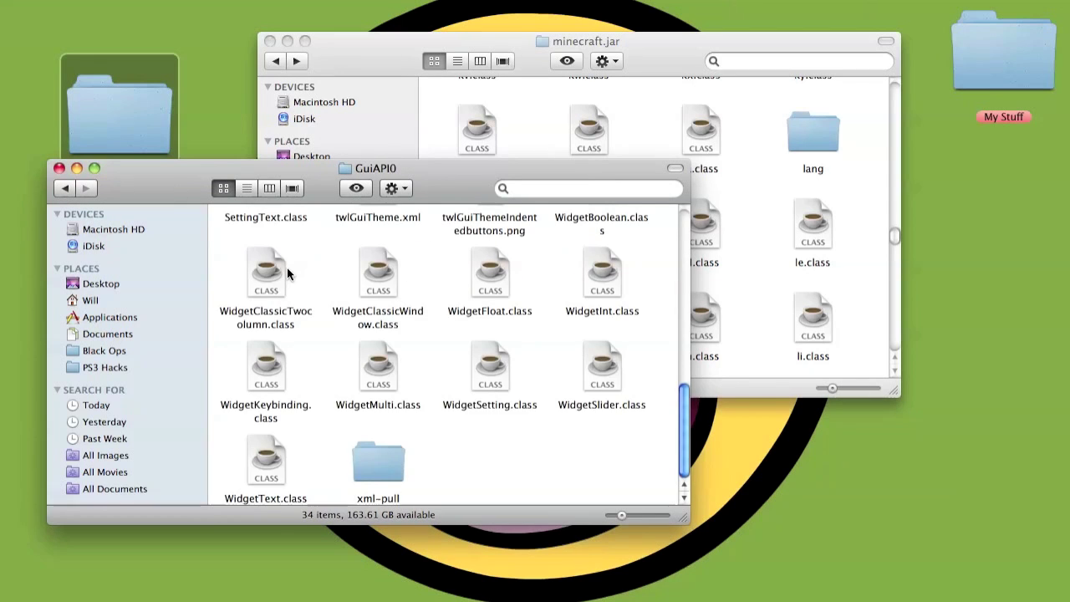
pyautogui.scroll(10, 287, 267)
pyautogui.moveTo(234, 231); pyautogui.dragTo(660, 535)
pyautogui.scroll(8, 477, 498)
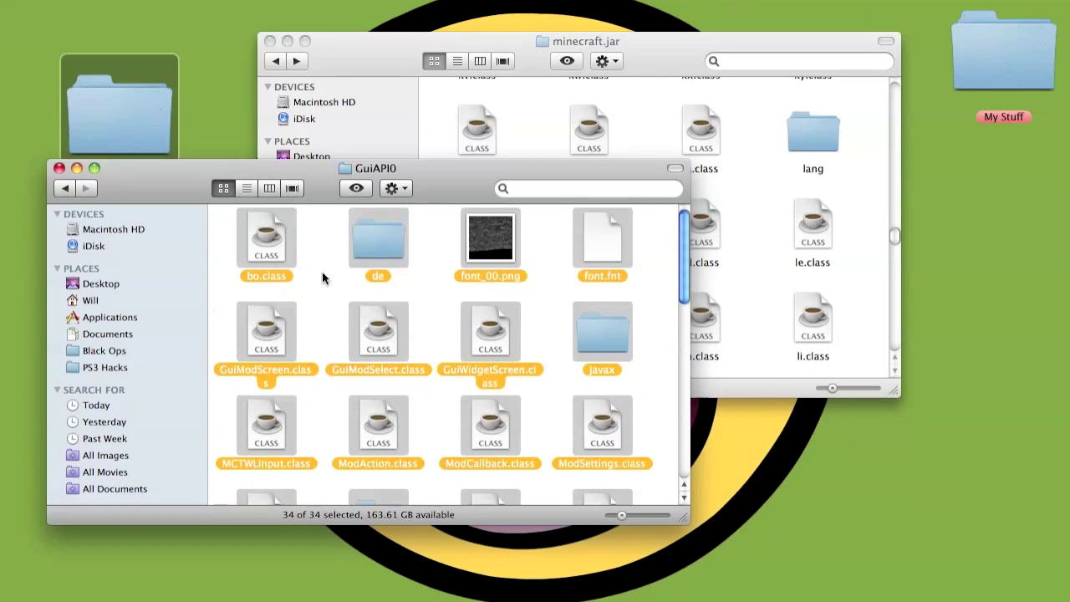
pyautogui.rightClick(261, 236)
pyautogui.click(351, 416)
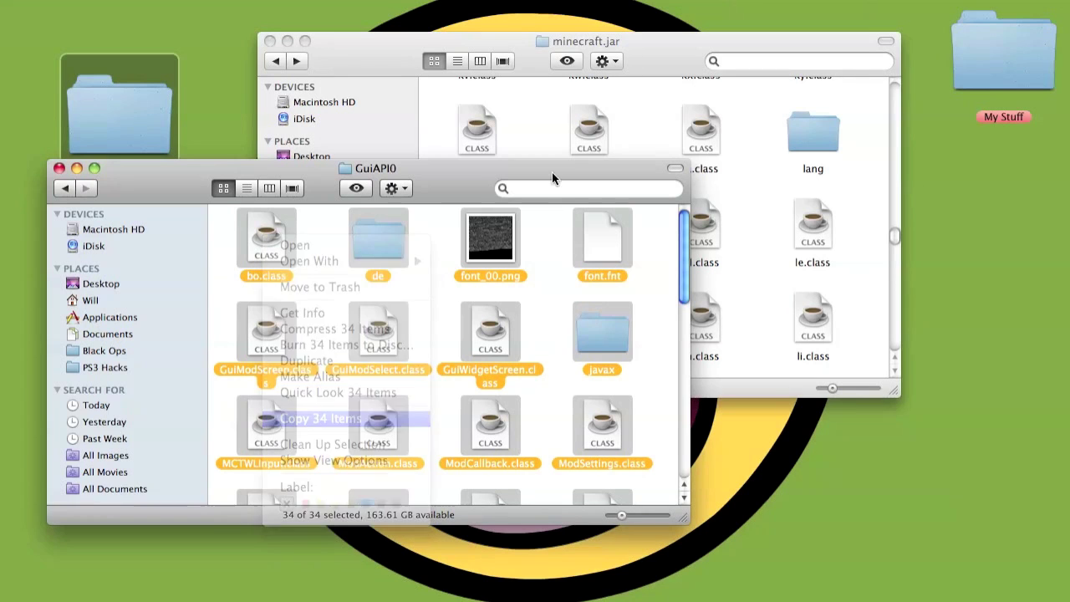
pyautogui.click(659, 73)
pyautogui.click(605, 62)
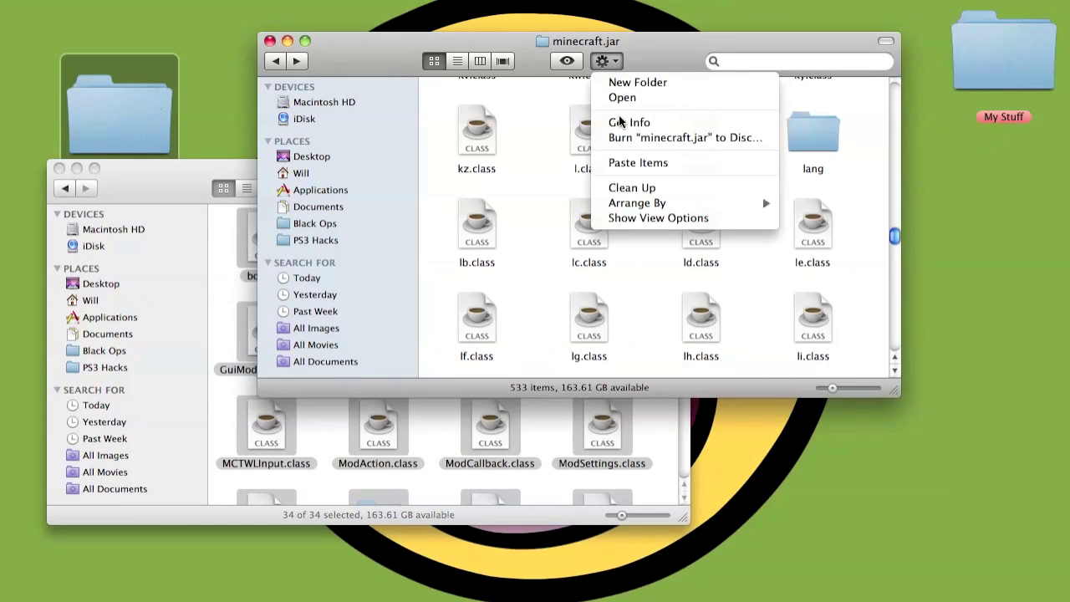
pyautogui.click(631, 164)
pyautogui.click(455, 183)
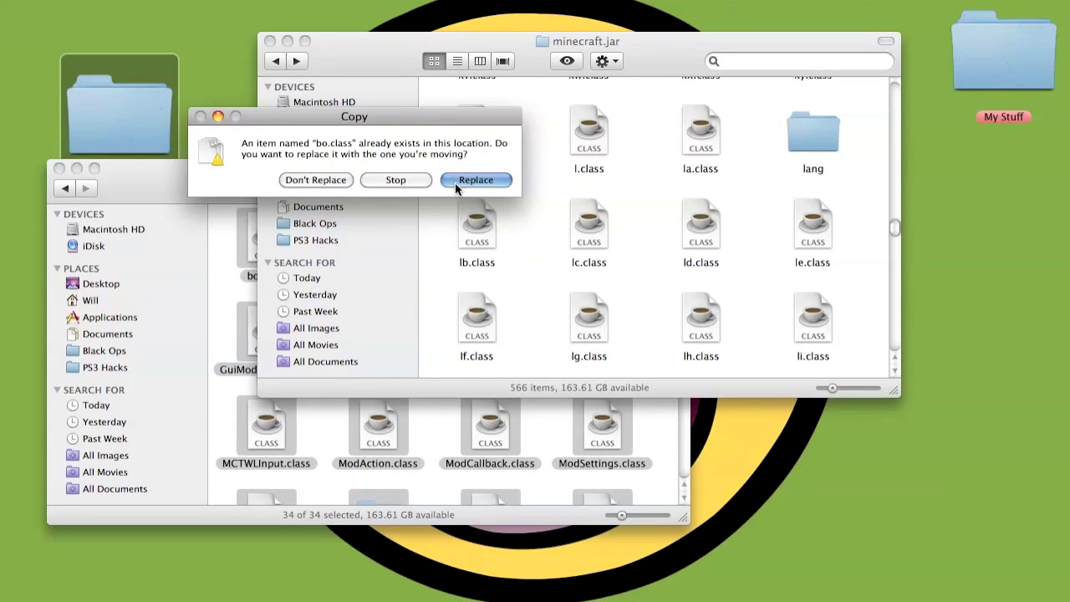
# Go back to the Mo Creatures 2.7 folder and open the minecraft folder inside DrZhark's MoCreaturesMod v2.
pyautogui.click(201, 191)
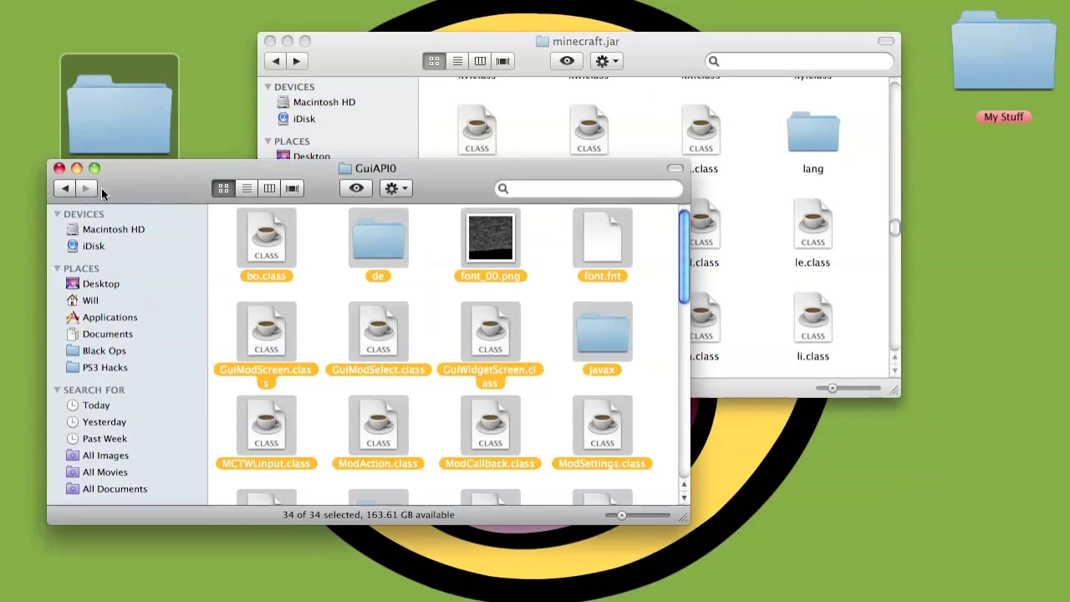
pyautogui.click(55, 189)
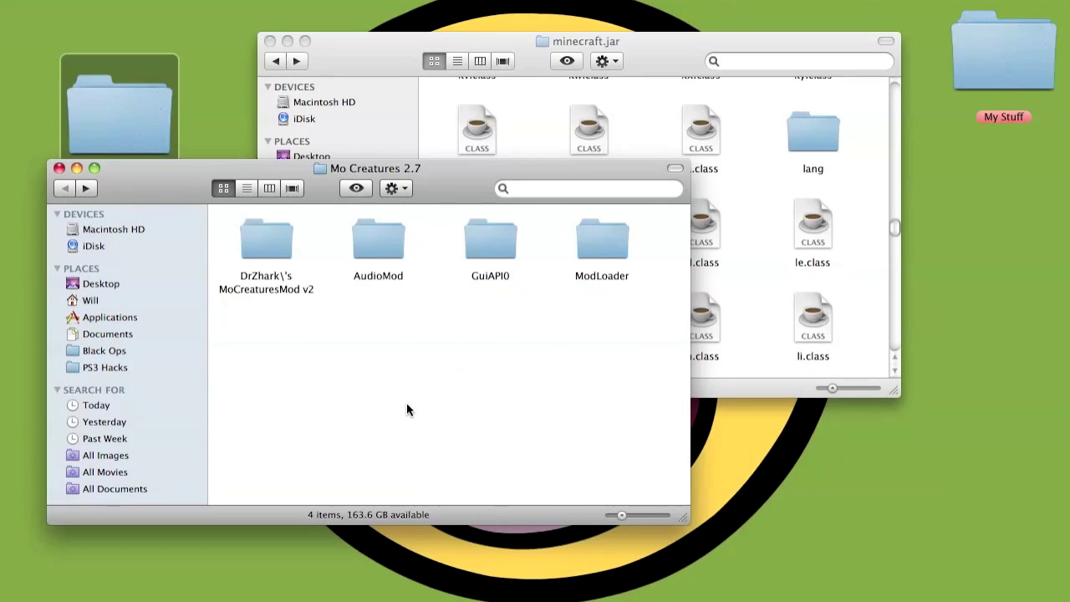
pyautogui.doubleClick(262, 237)
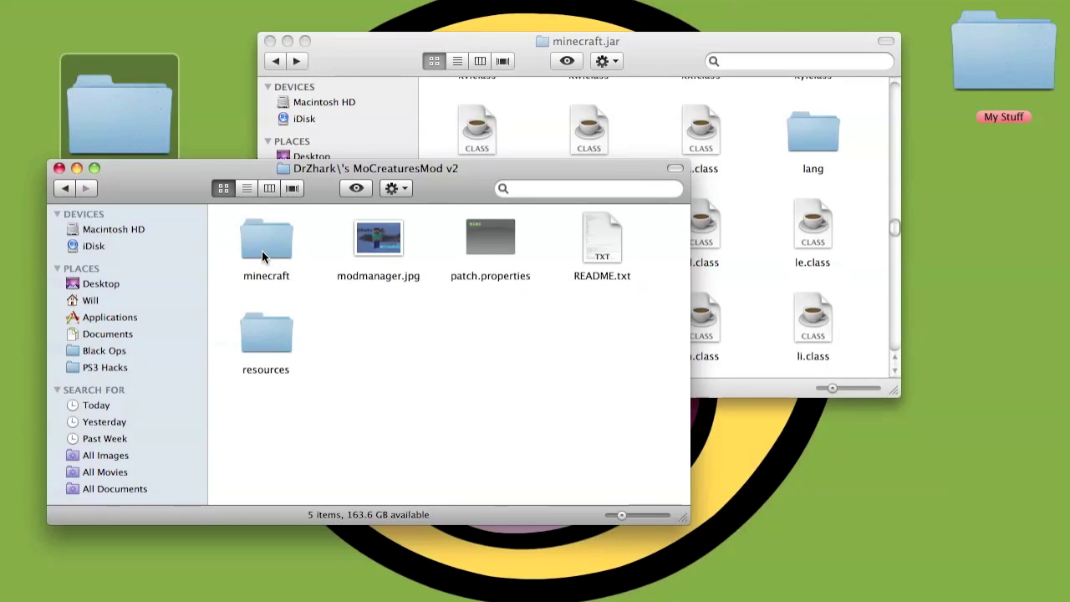
pyautogui.click(267, 241)
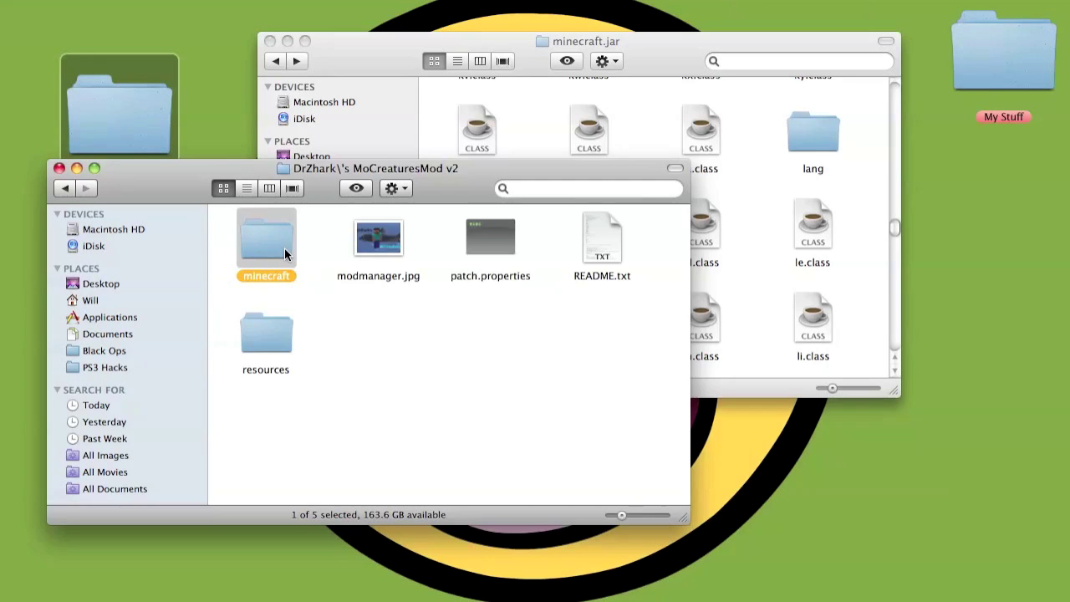
pyautogui.doubleClick(284, 249)
# Move the mob folder out of the mod's minecraft folder onto an empty area of the desktop.
pyautogui.scroll(-3, 351, 280)
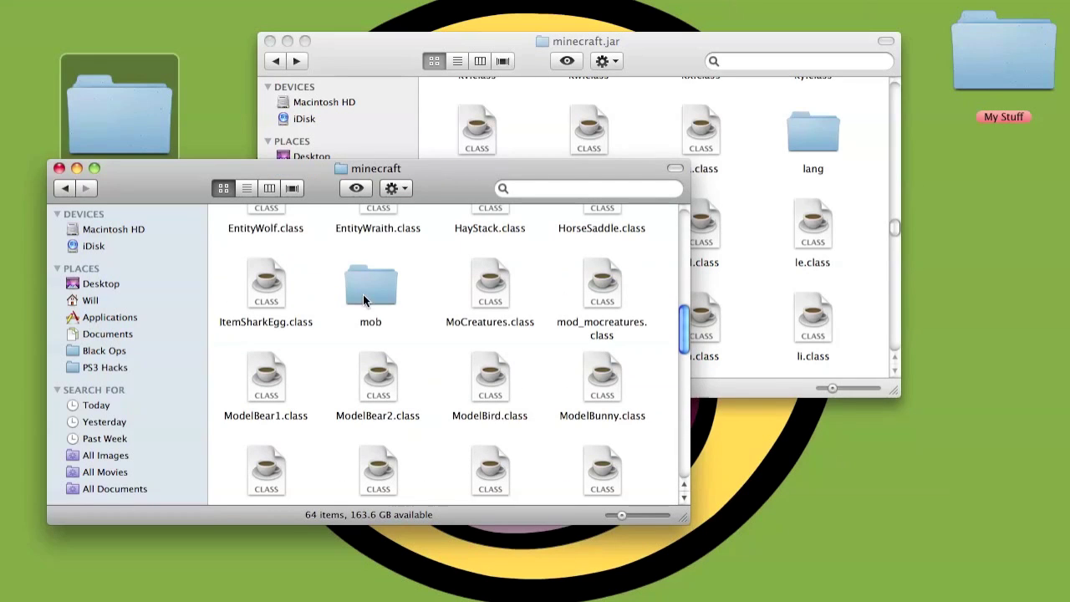
pyautogui.click(376, 291)
pyautogui.moveTo(378, 287); pyautogui.dragTo(882, 505)
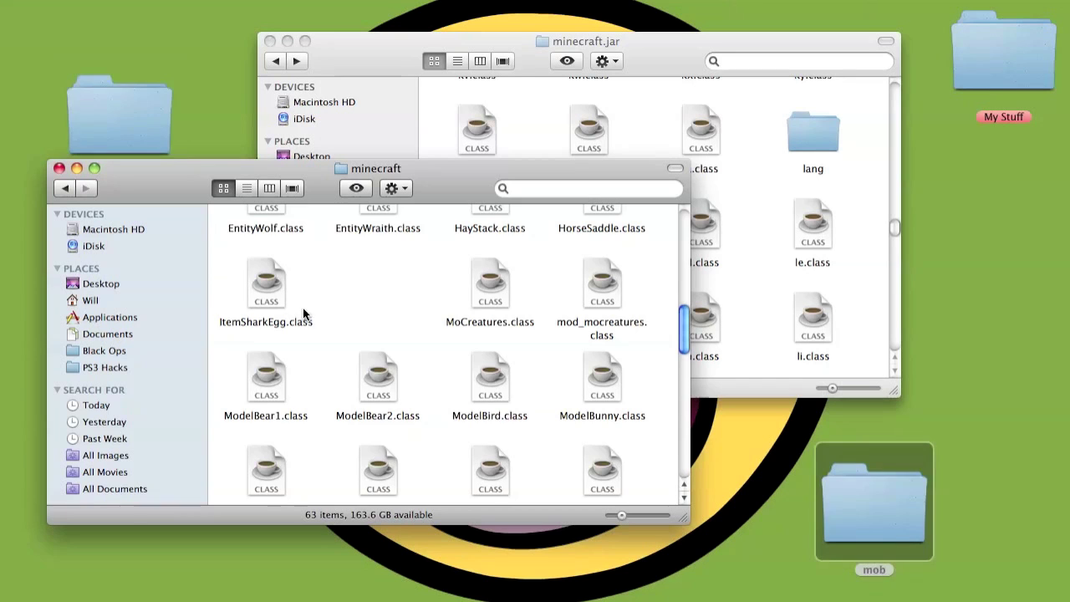
# Copy all 63 class files from the mod's minecraft folder into the minecraft.jar folder, replacing the existing rm.class.
pyautogui.scroll(10, 370, 272)
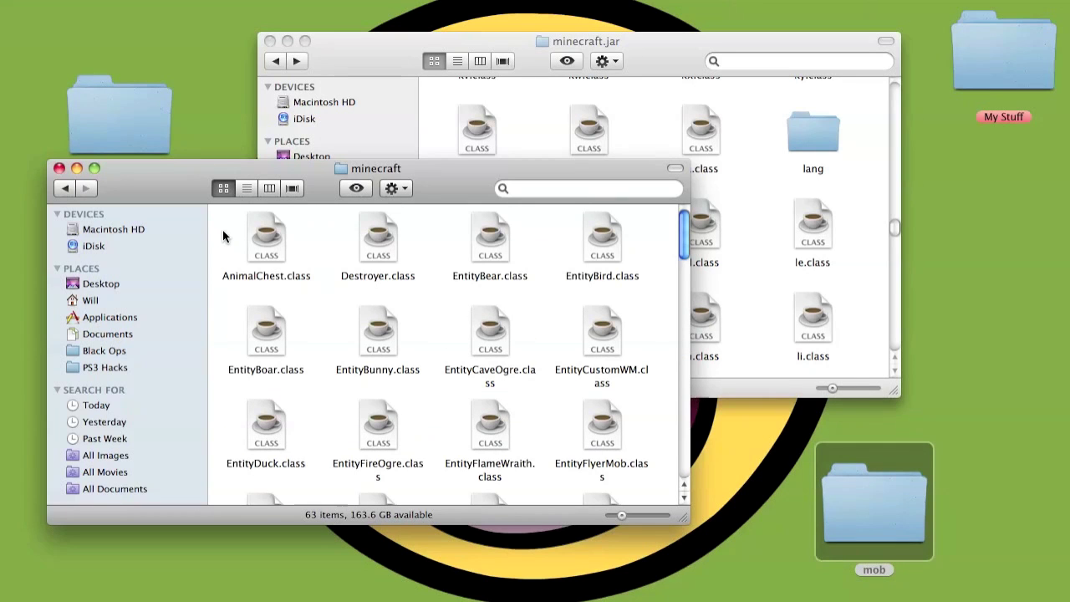
pyautogui.moveTo(224, 231); pyautogui.dragTo(527, 502)
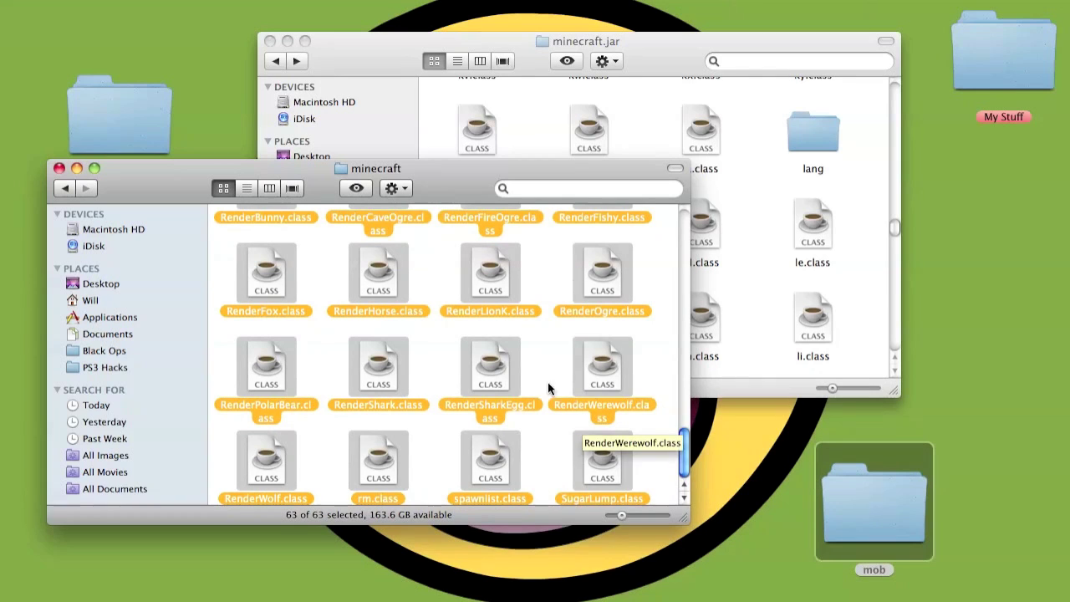
pyautogui.rightClick(496, 336)
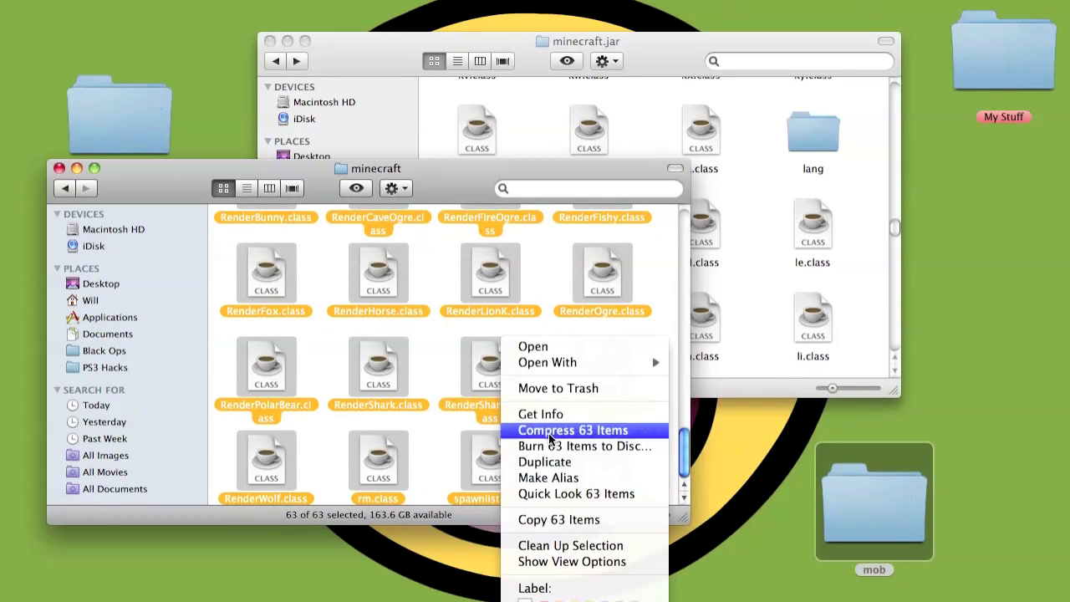
pyautogui.click(567, 522)
pyautogui.click(664, 52)
pyautogui.click(606, 60)
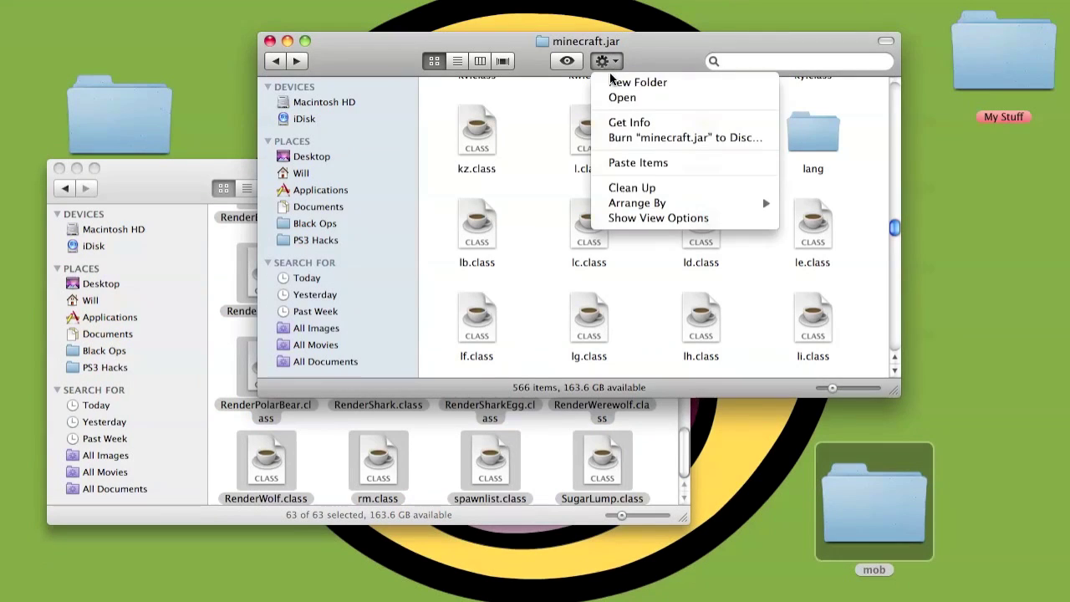
pyautogui.click(635, 163)
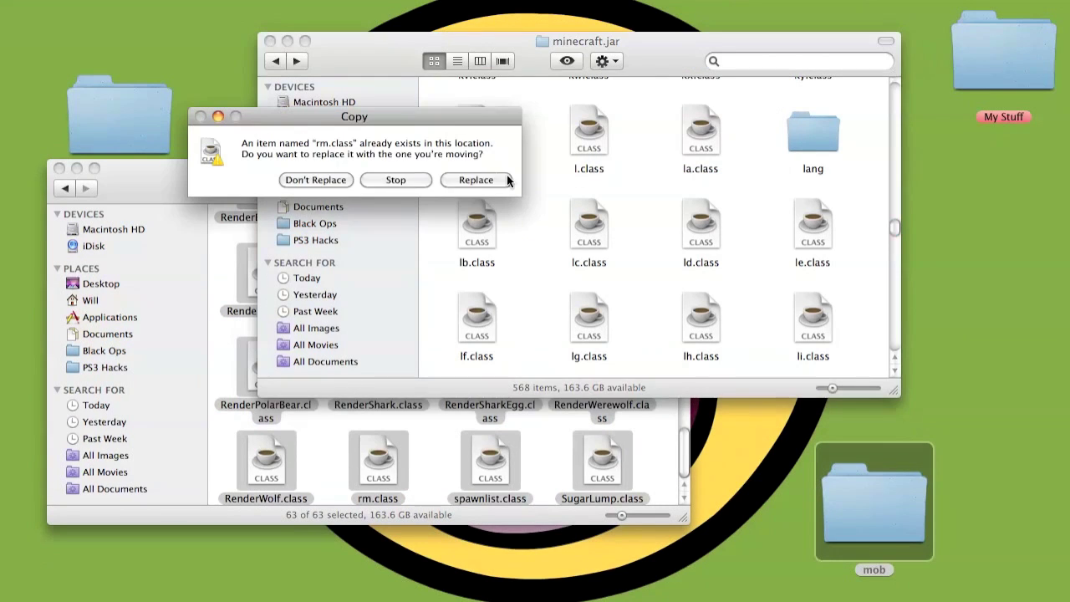
pyautogui.click(476, 181)
pyautogui.click(172, 176)
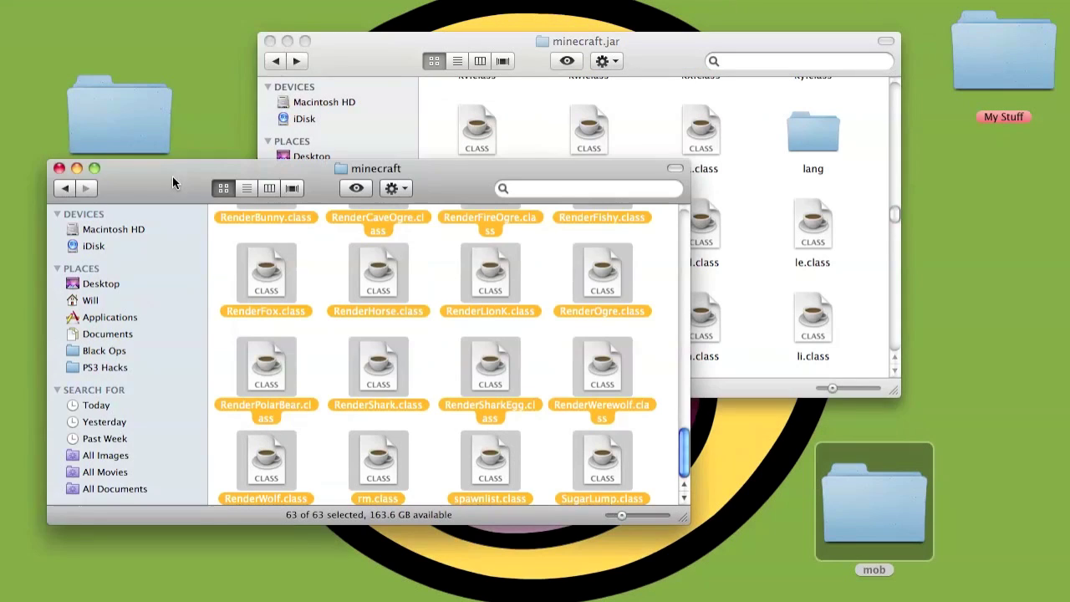
# Open the mob folder inside the minecraft.jar folder and the mod's mob folder on the desktop.
pyautogui.click(397, 65)
pyautogui.scroll(-15, 726, 262)
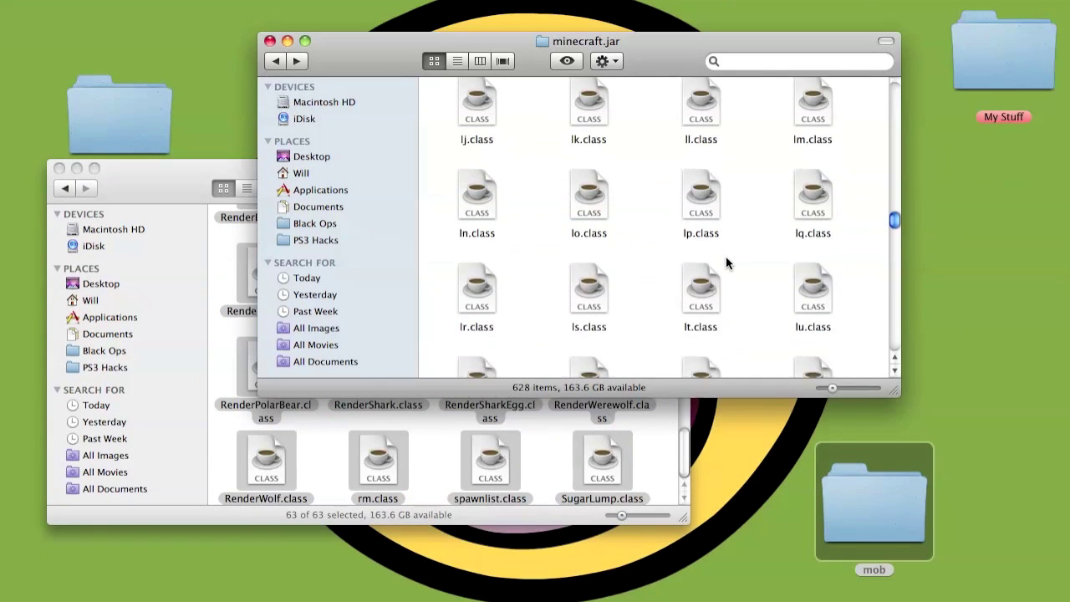
pyautogui.scroll(-5, 726, 262)
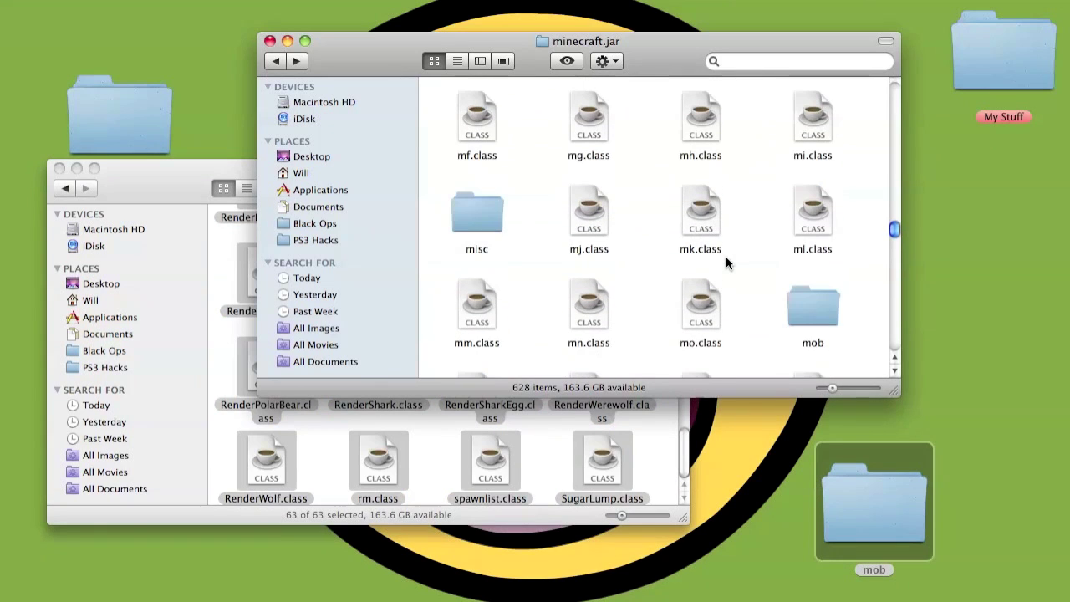
pyautogui.doubleClick(815, 301)
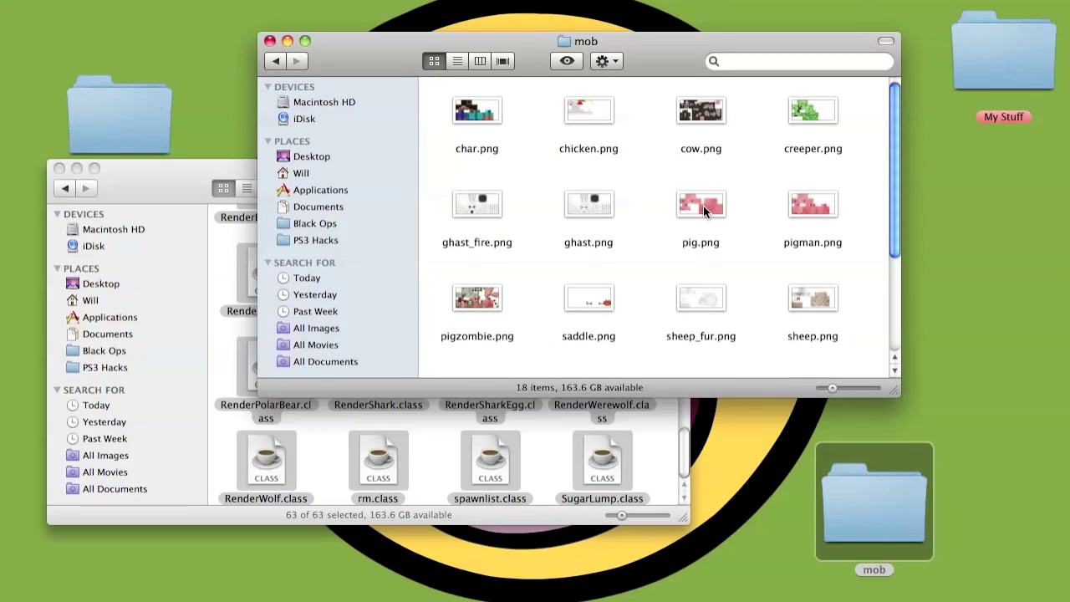
pyautogui.click(876, 504)
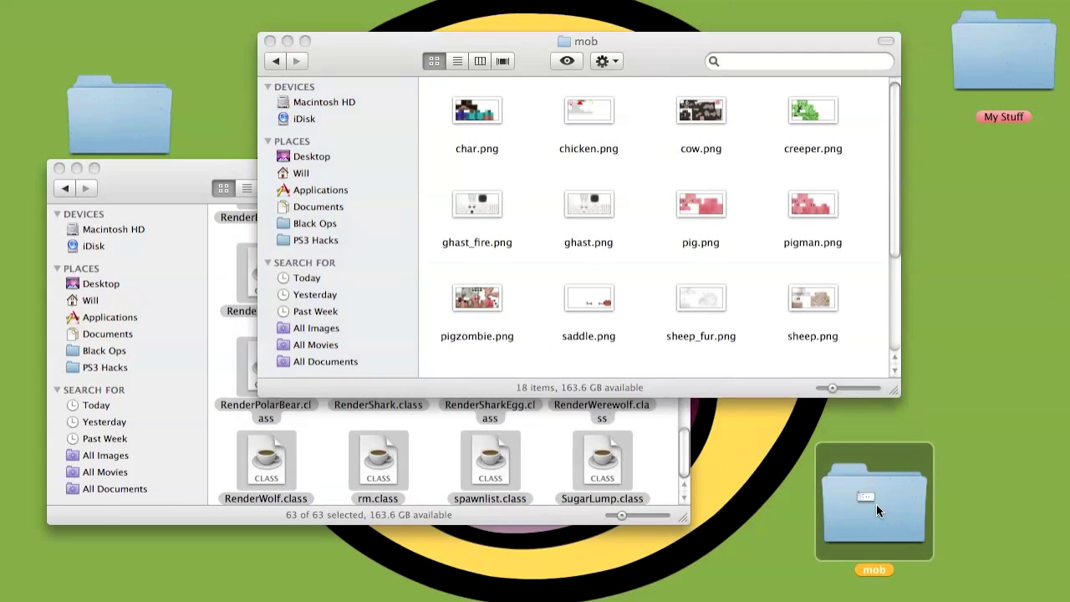
pyautogui.doubleClick(876, 504)
# Copy all images from the desktop mob folder into the mob folder inside minecraft.jar.
pyautogui.scroll(5, 492, 317)
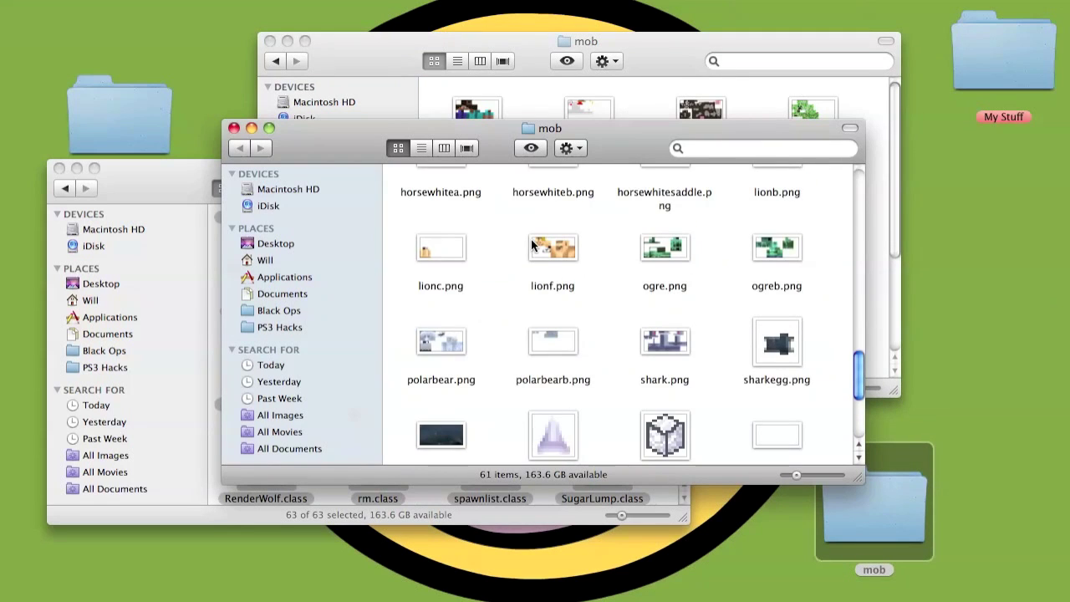
pyautogui.scroll(10, 531, 241)
pyautogui.press('super+a')
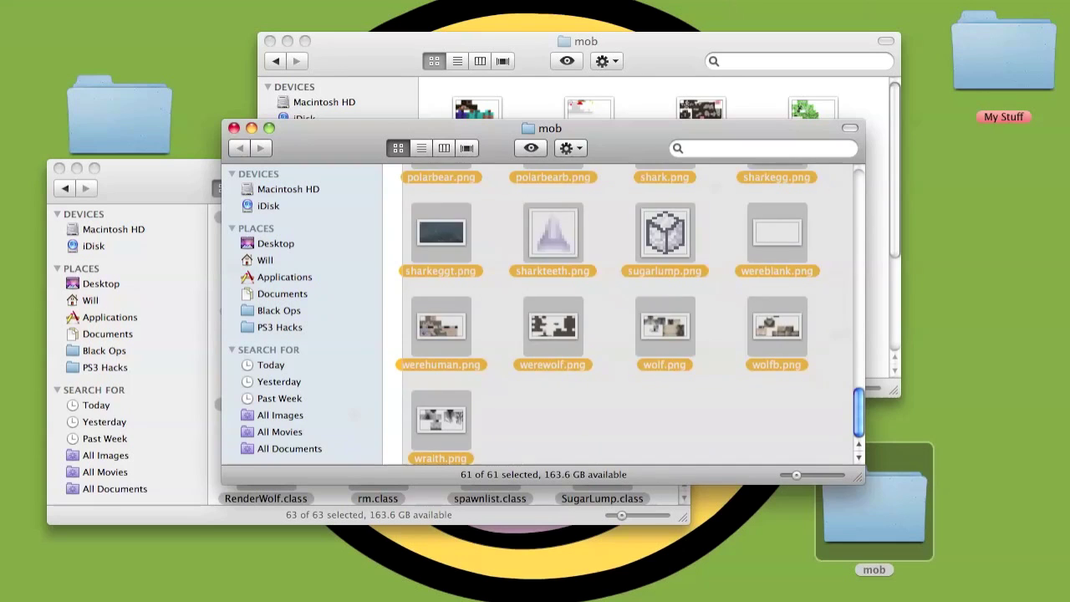
pyautogui.rightClick(555, 343)
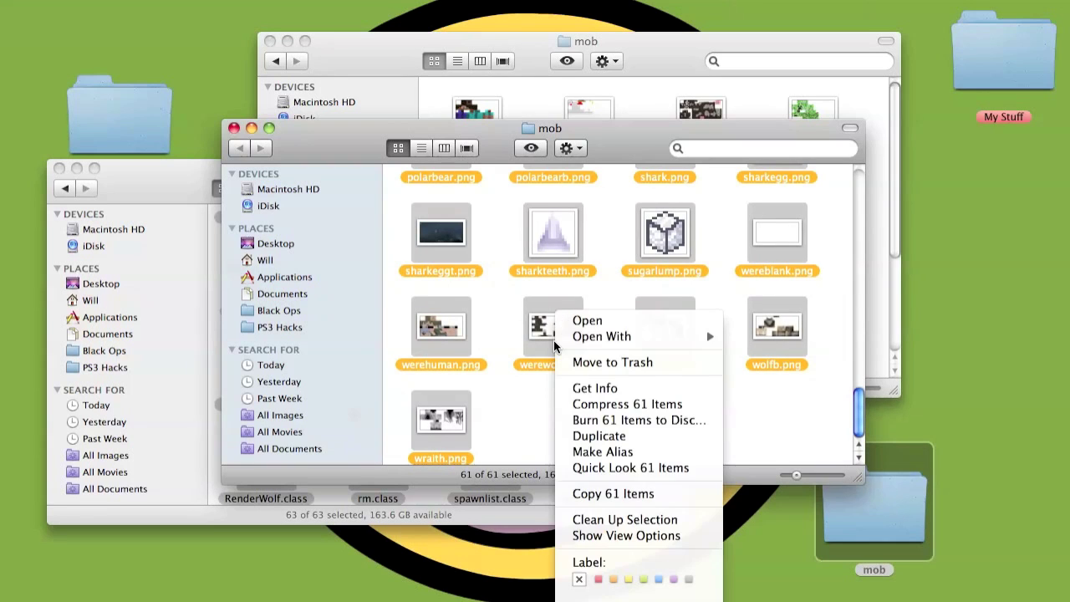
pyautogui.click(641, 494)
pyautogui.click(654, 57)
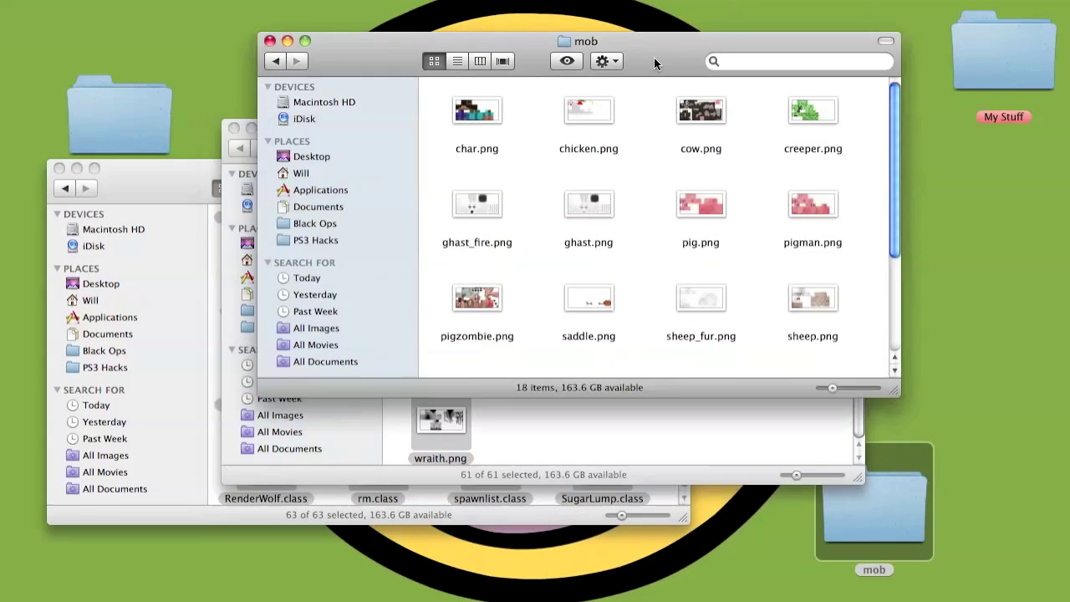
pyautogui.click(606, 63)
pyautogui.click(631, 162)
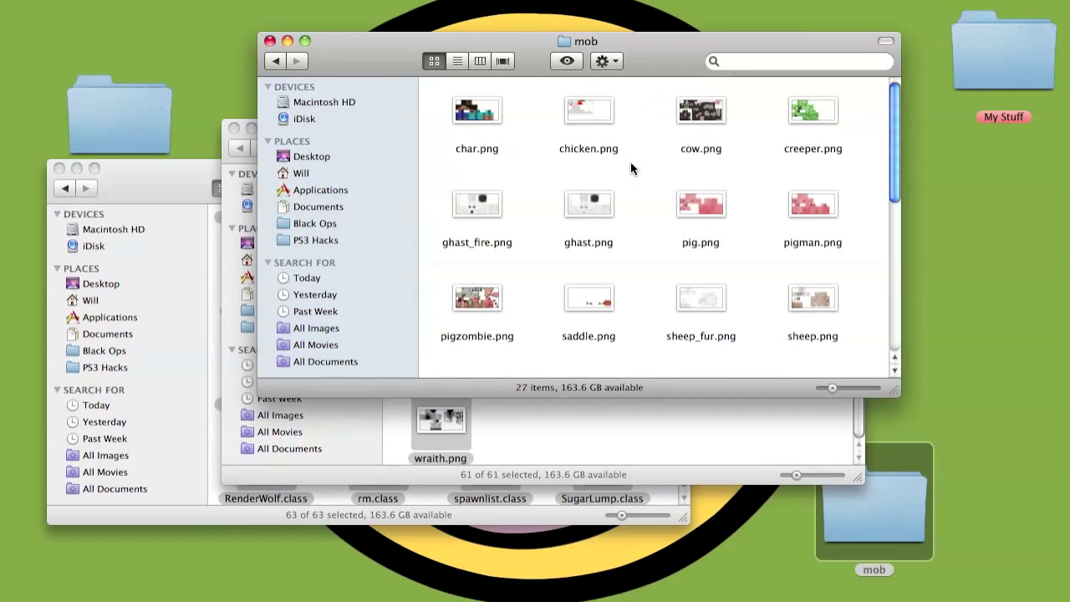
# Return to the minecraft.jar folder and move its META-INF folder to the Trash.
pyautogui.click(277, 63)
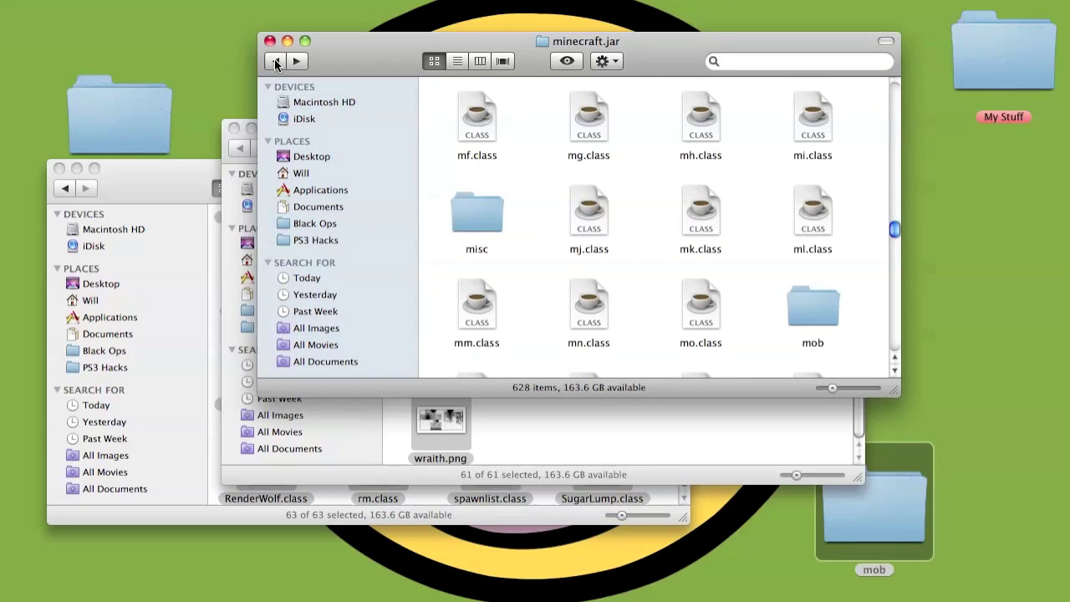
pyautogui.scroll(3, 644, 180)
pyautogui.scroll(1, 649, 186)
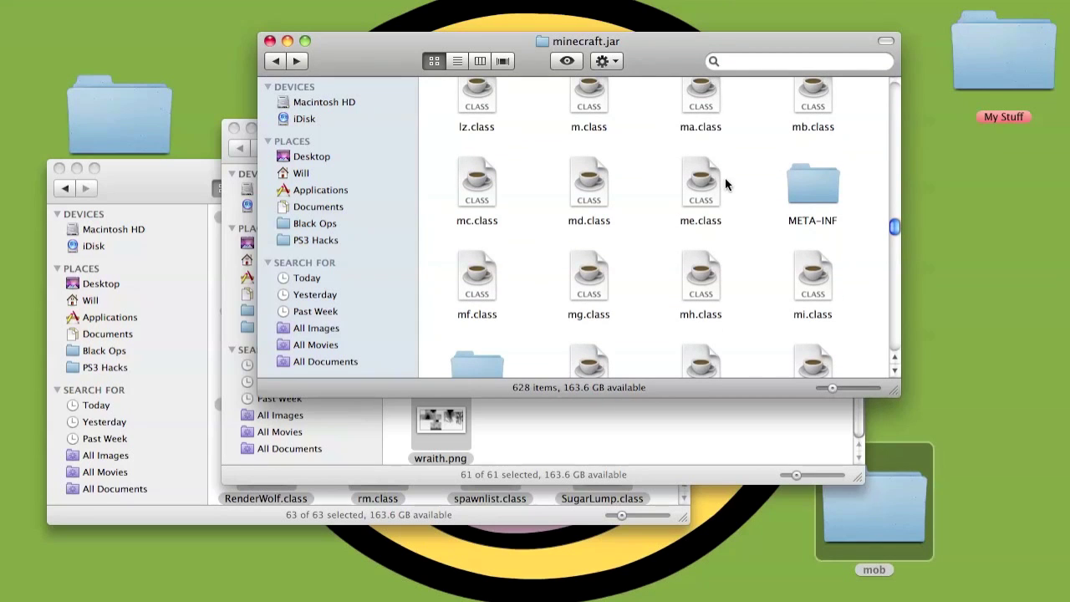
pyautogui.rightClick(811, 168)
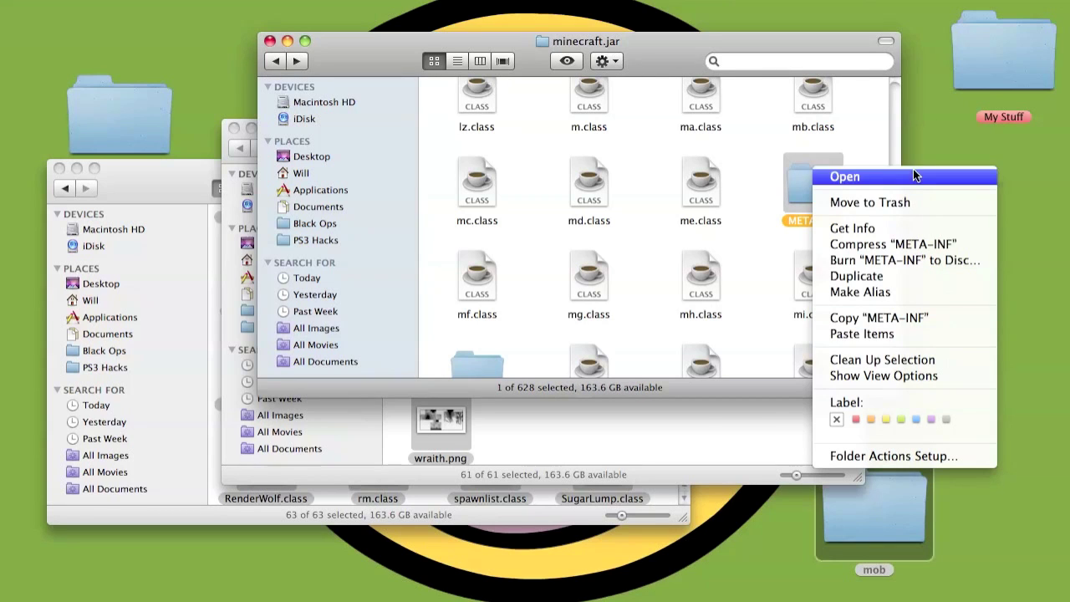
pyautogui.click(899, 205)
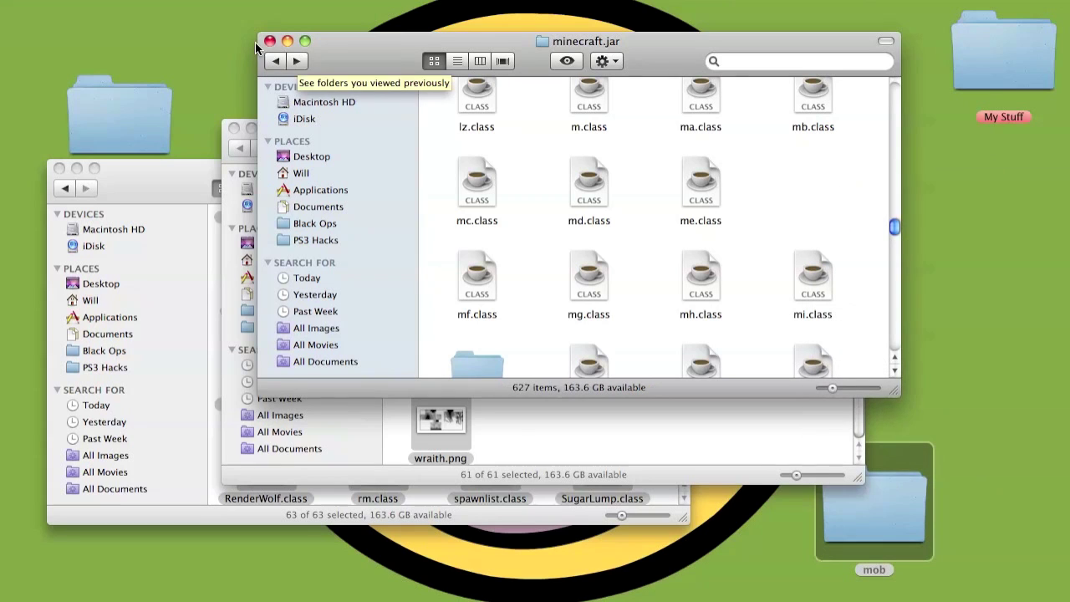
# Open the resources folder in Minecraft's own minecraft folder and the one inside DrZhark's MoCreaturesMod v2.
pyautogui.click(275, 60)
pyautogui.click(275, 60)
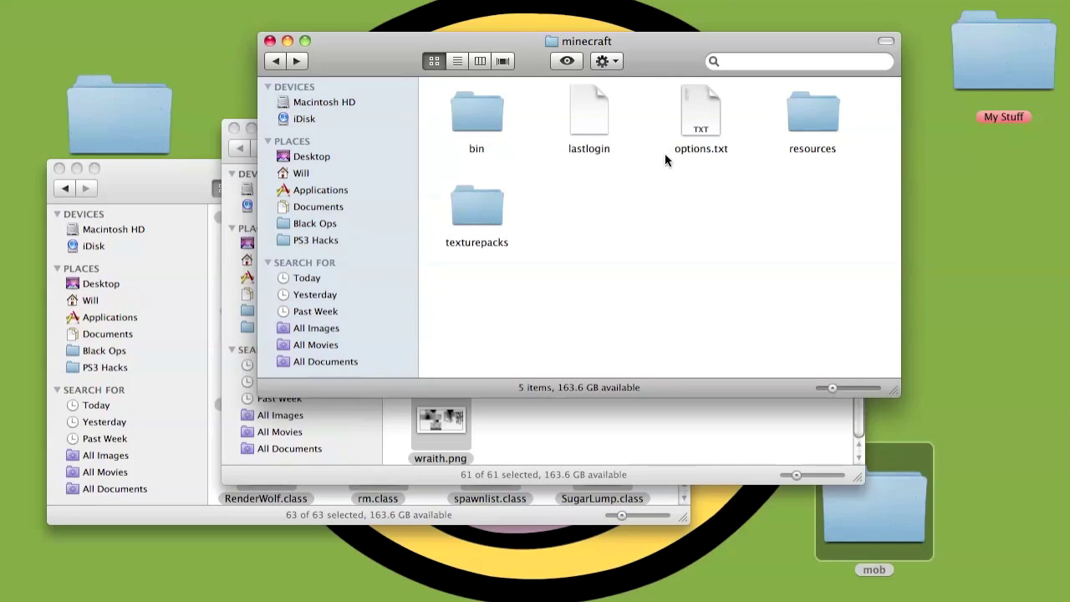
pyautogui.doubleClick(823, 111)
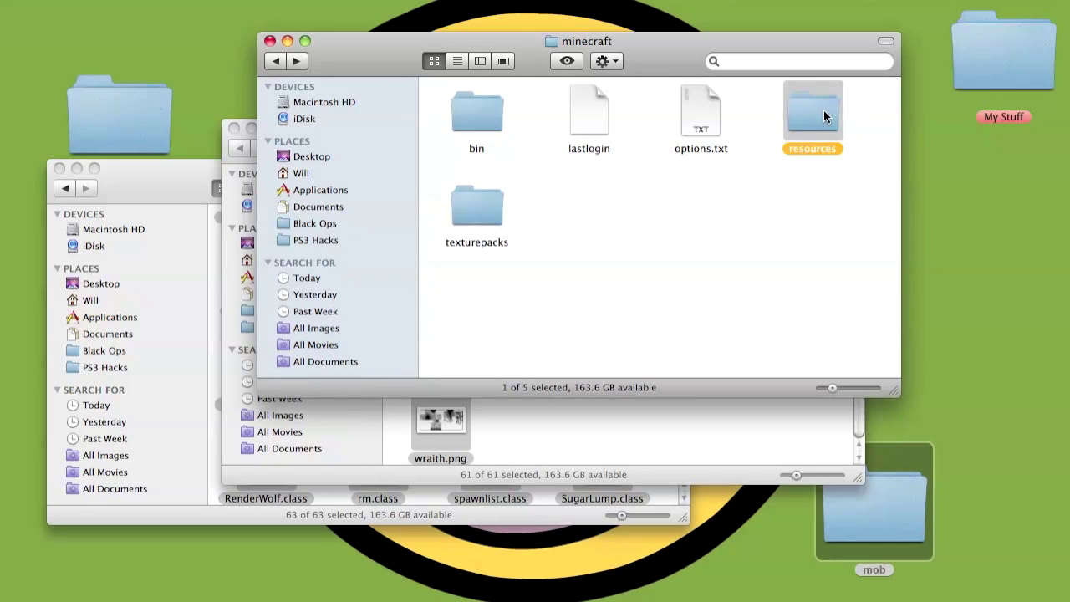
pyautogui.click(151, 184)
pyautogui.click(63, 188)
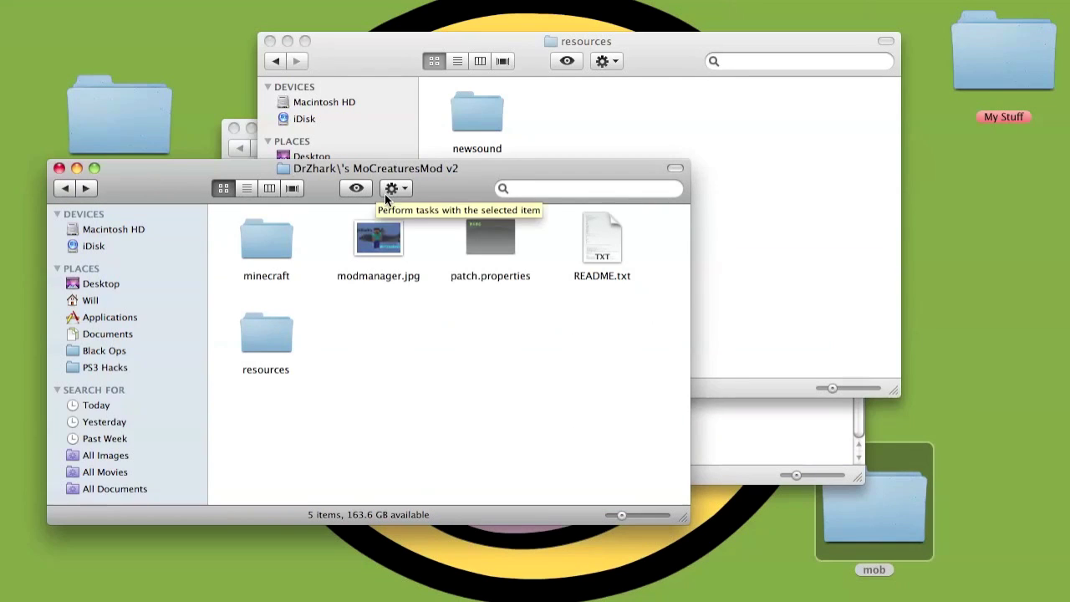
pyautogui.doubleClick(256, 322)
# Copy the mod folder from the mod's resources folder into Minecraft's resources folder.
pyautogui.rightClick(268, 241)
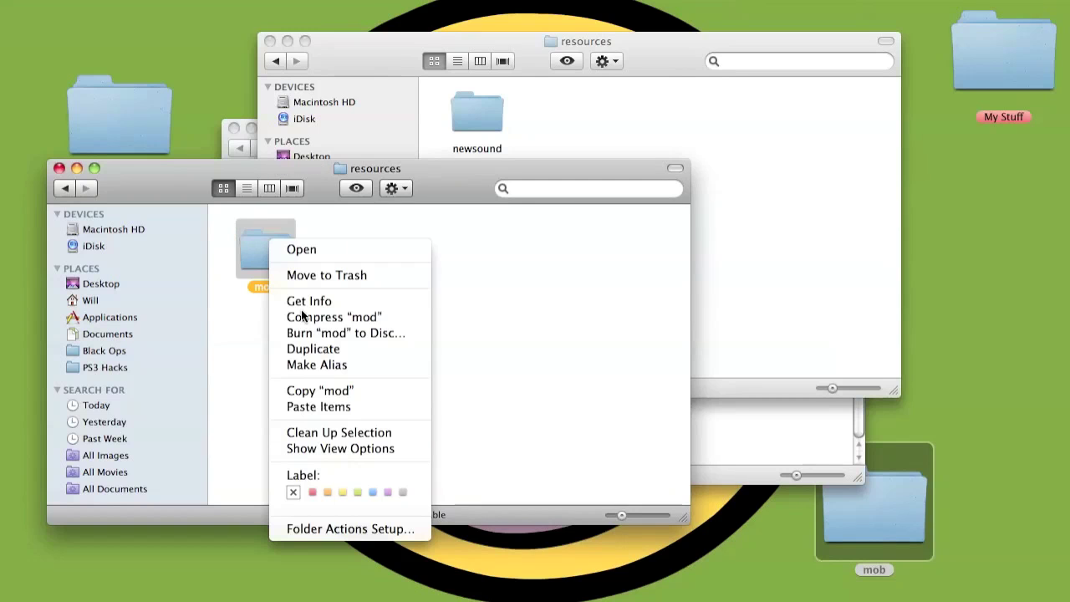
pyautogui.click(388, 385)
pyautogui.click(691, 38)
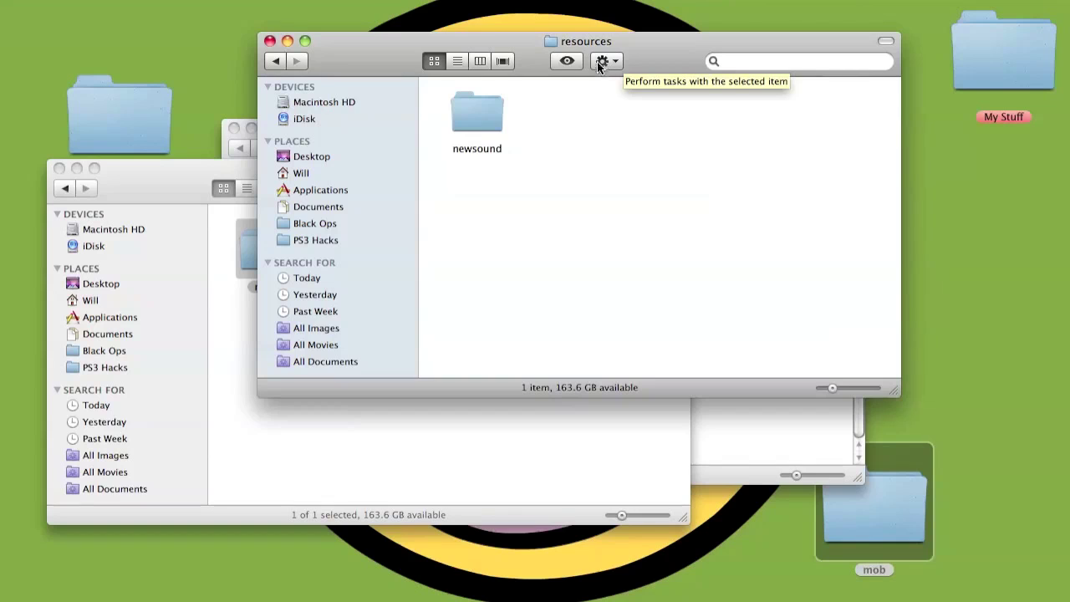
pyautogui.click(606, 61)
pyautogui.click(640, 163)
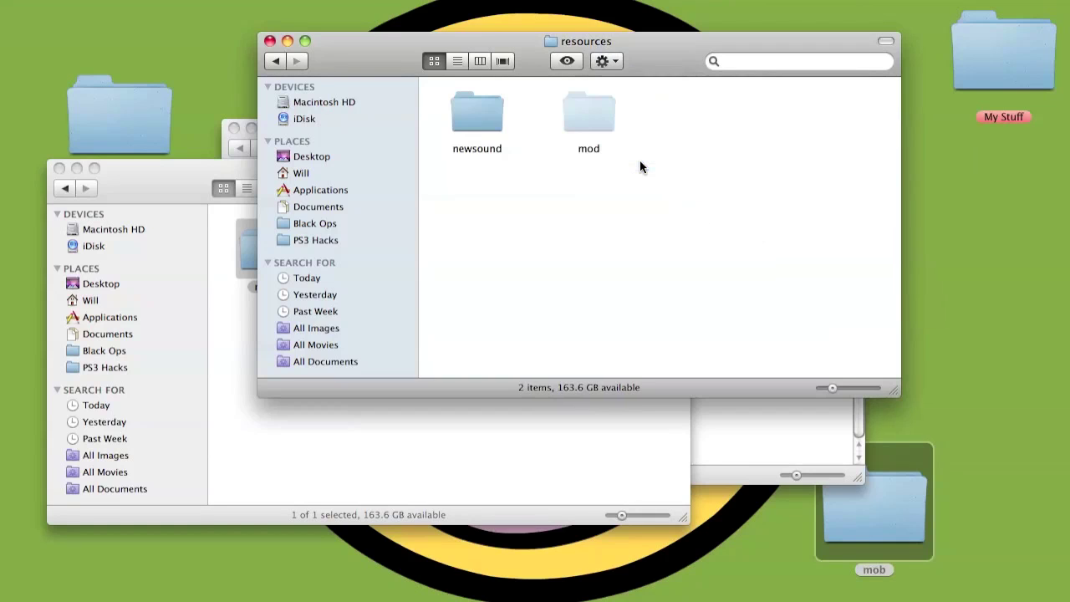
# Copy patch.properties from the DrZhark's MoCreaturesMod v2 folder into Minecraft's main minecraft folder.
pyautogui.click(169, 178)
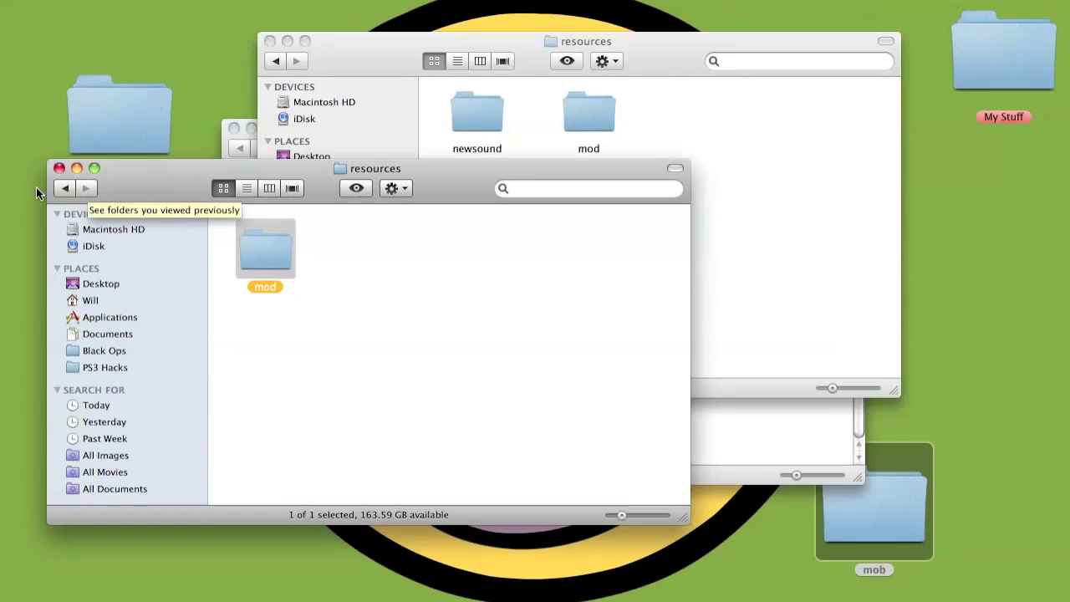
pyautogui.click(65, 188)
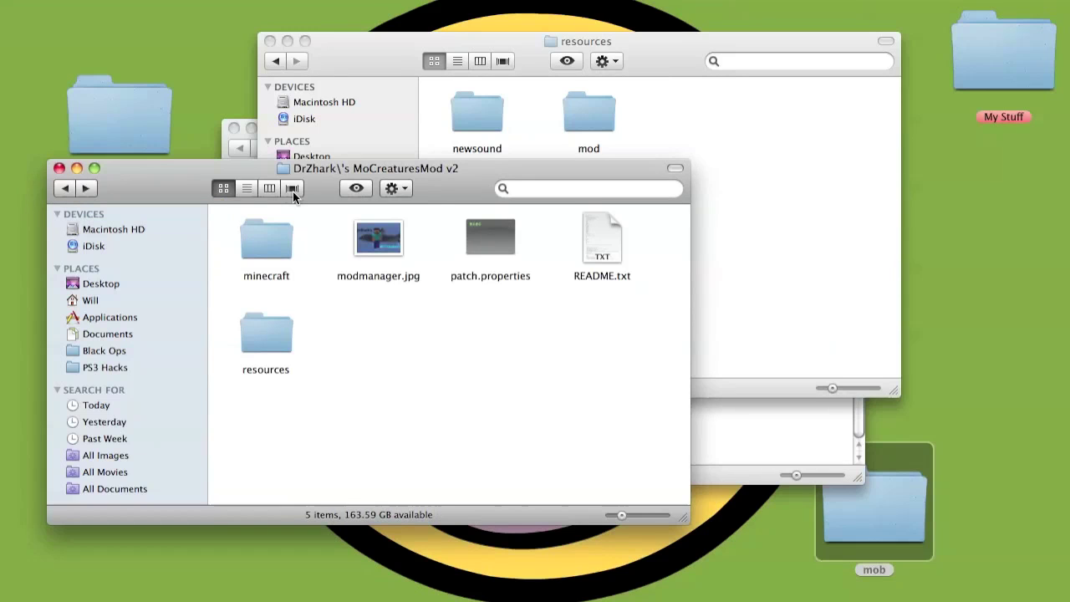
pyautogui.rightClick(485, 253)
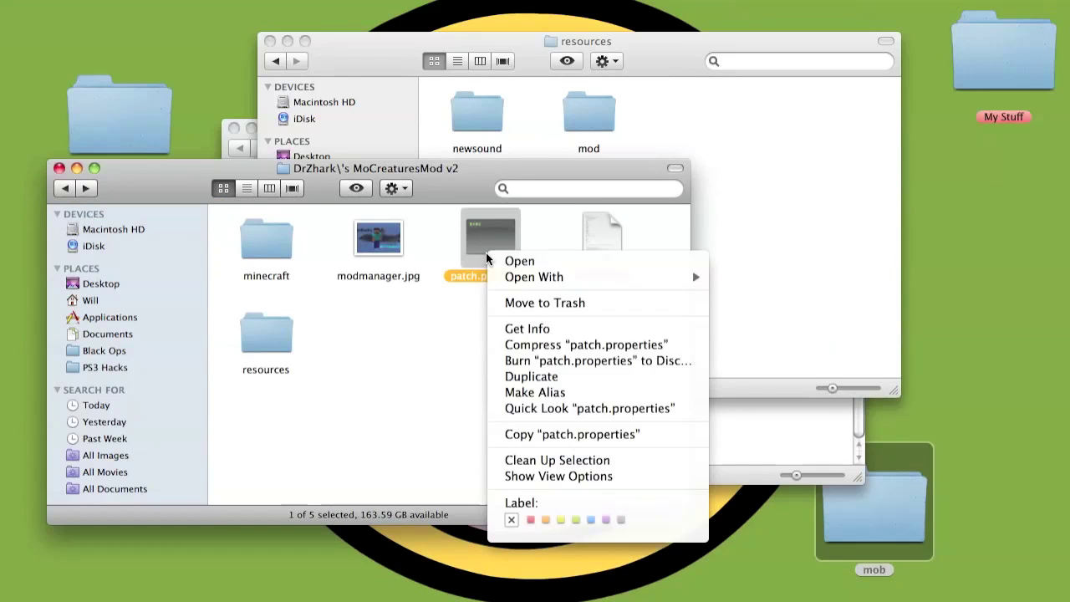
pyautogui.click(551, 436)
pyautogui.click(275, 63)
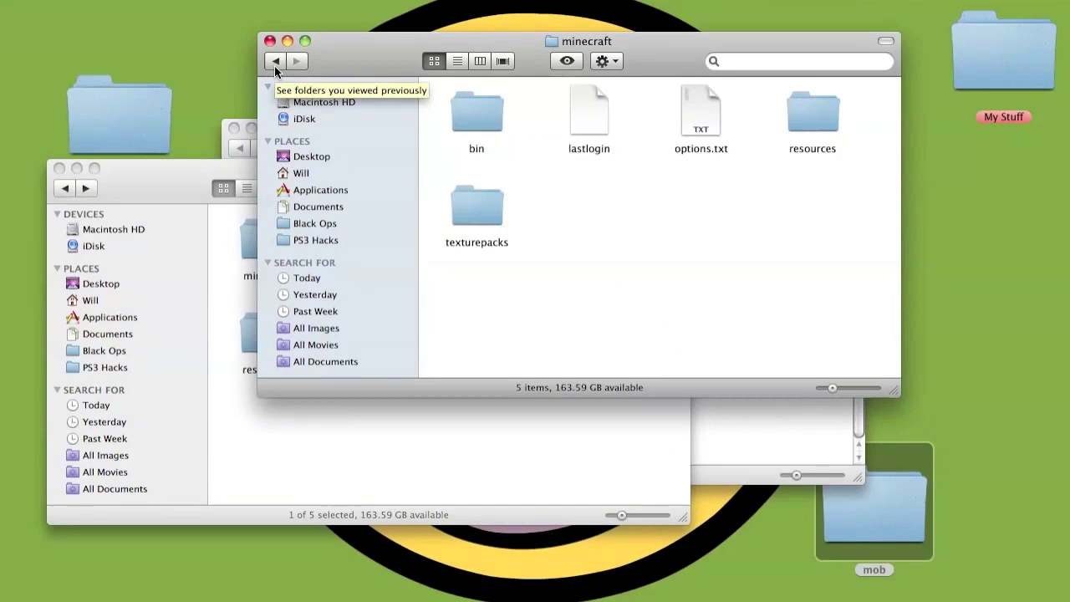
pyautogui.click(273, 61)
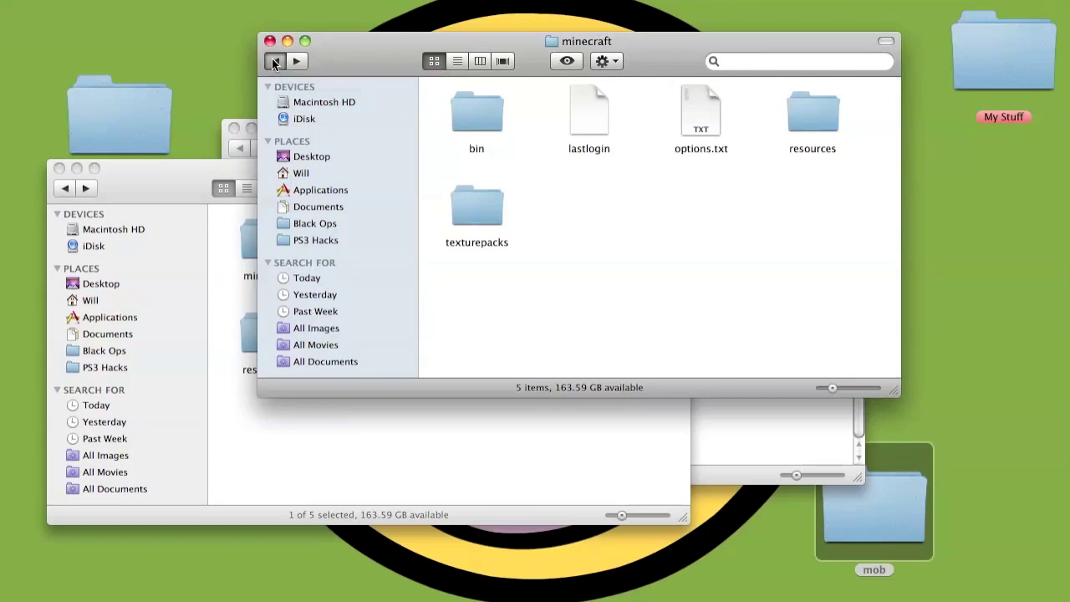
pyautogui.doubleClick(498, 161)
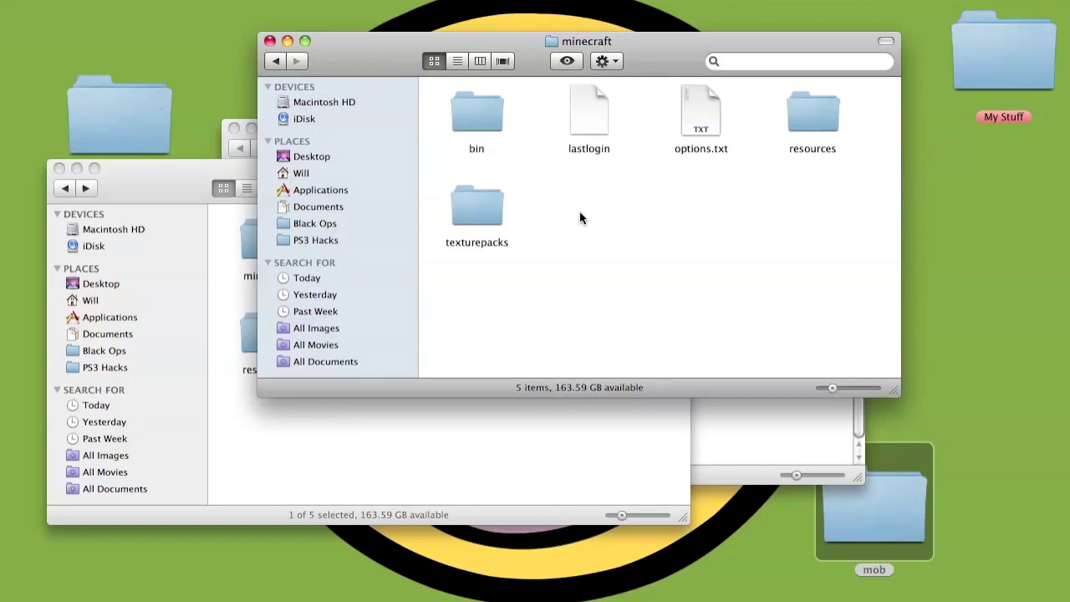
pyautogui.rightClick(579, 217)
pyautogui.click(638, 271)
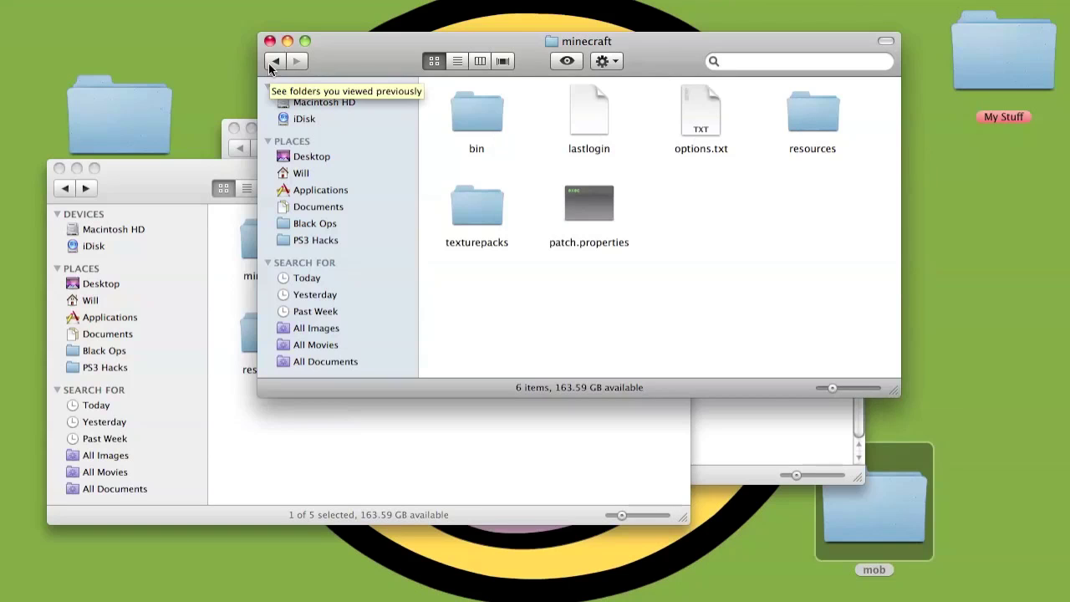
# Close the minecraft, DrZhark's MoCreaturesMod v2 and mob folder windows.
pyautogui.click(269, 41)
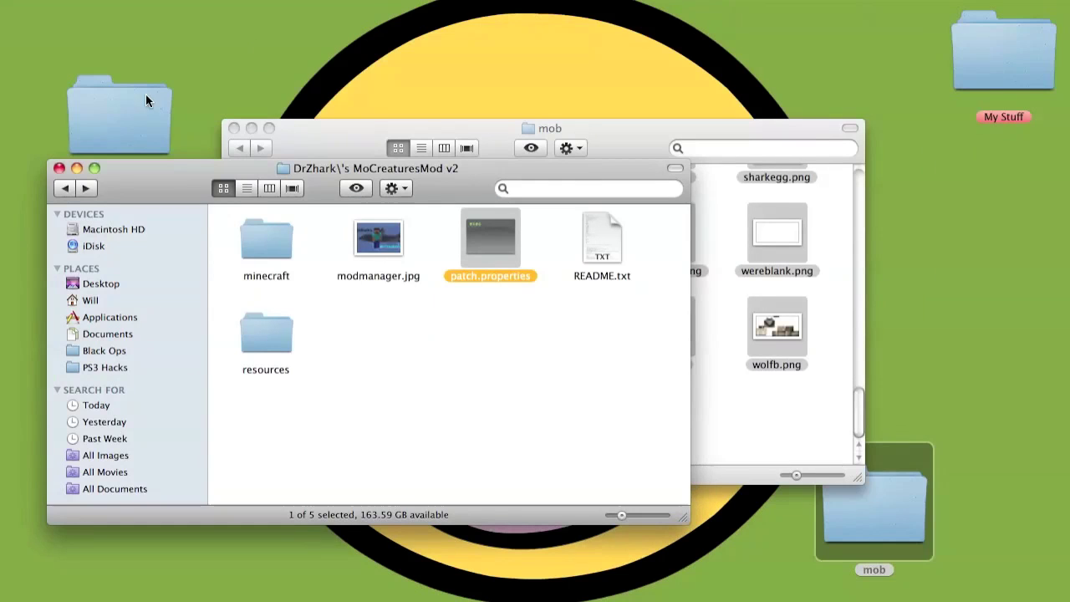
pyautogui.click(57, 170)
pyautogui.click(234, 128)
# Switch to the Minecraft Launcher and log in with the remembered account.
pyautogui.moveTo(722, 569)
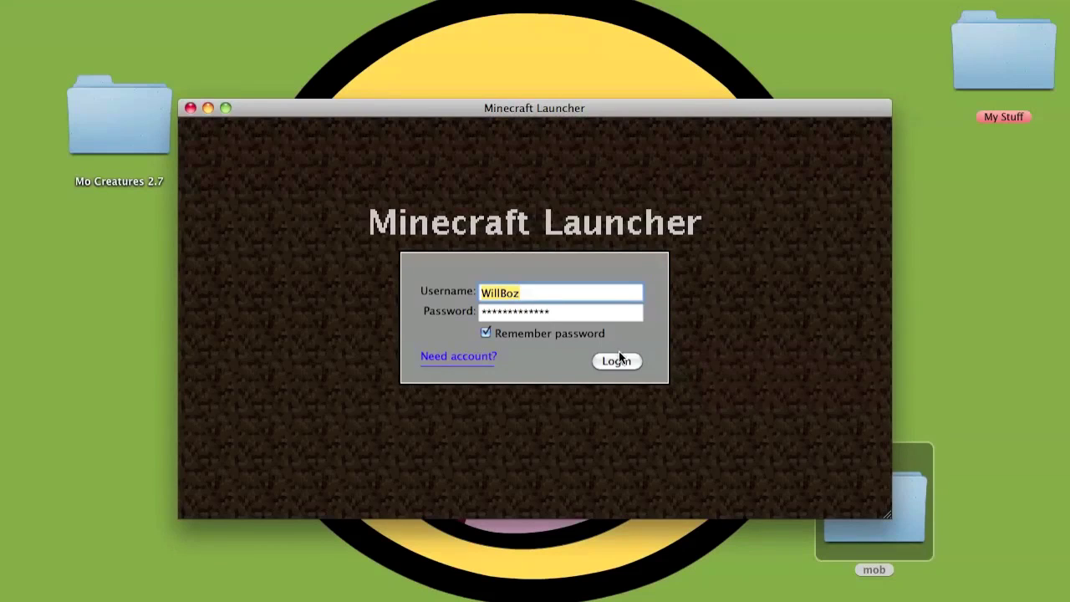
pyautogui.click(619, 361)
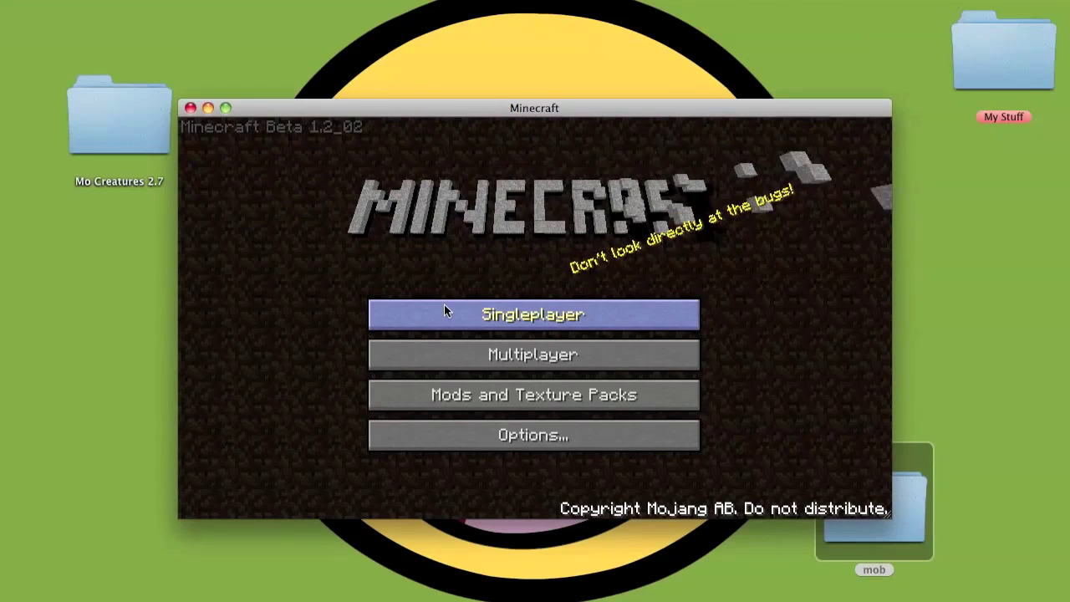
# Start a singleplayer game and load a world.
pyautogui.click(444, 308)
pyautogui.click(541, 201)
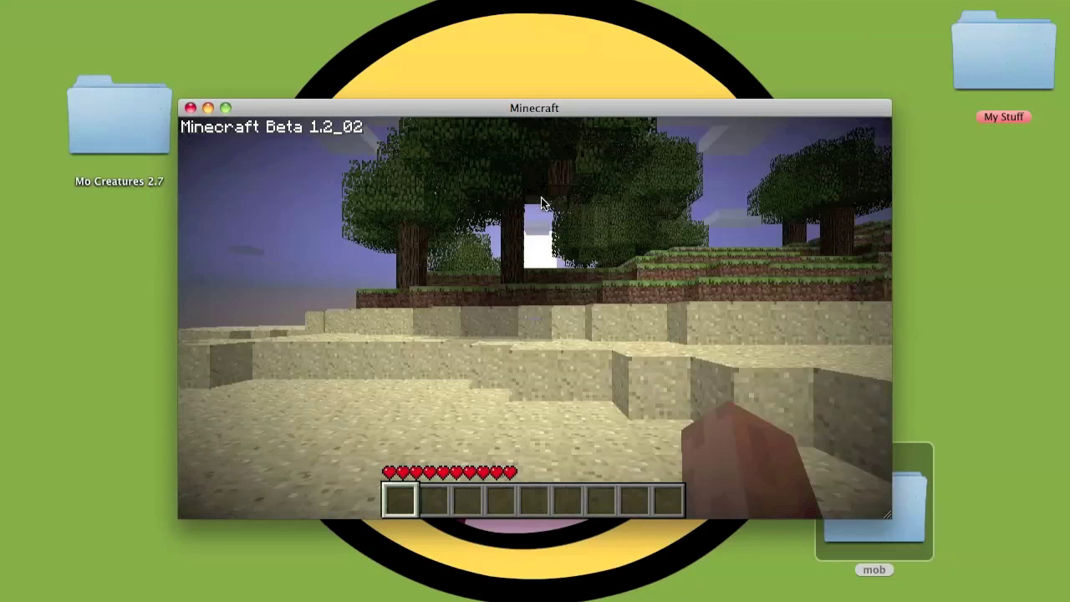
pyautogui.click(542, 202)
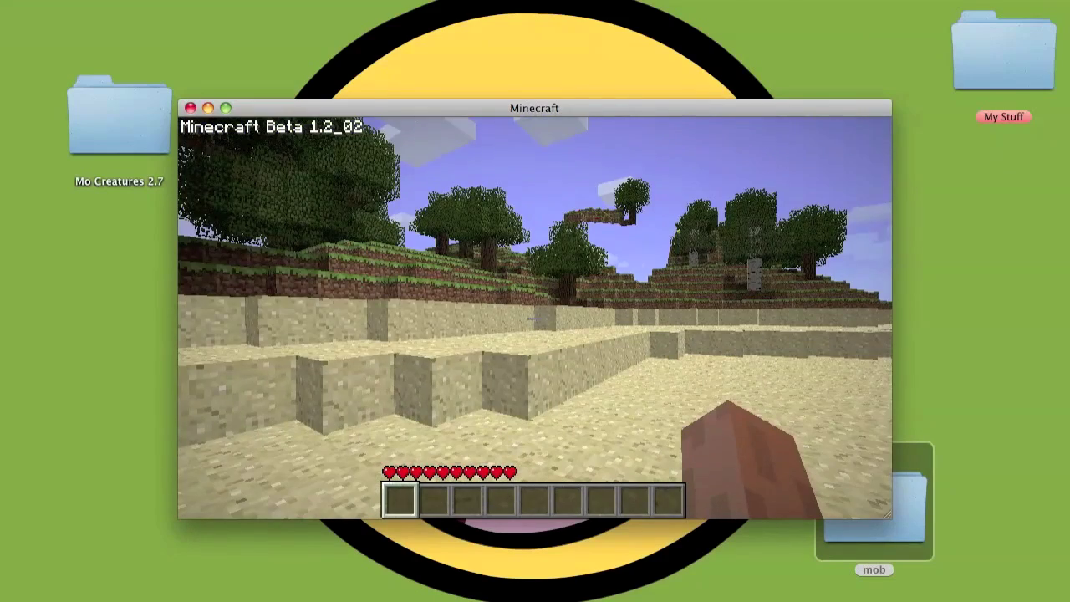
# Walk from the starting beach over the grassy rise and under the trees to the seashore.
pyautogui.press('w')
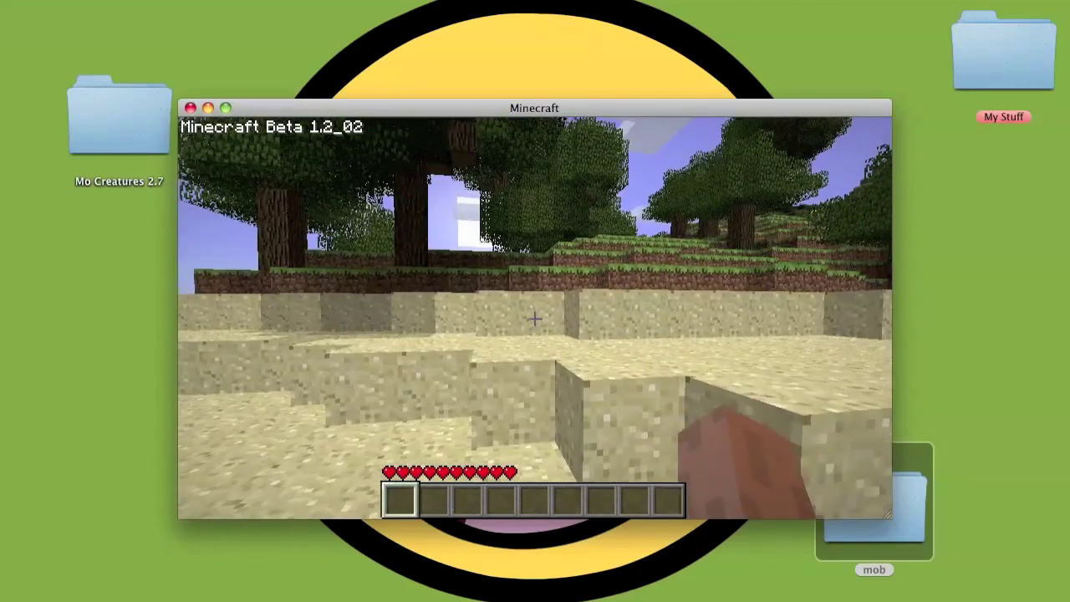
pyautogui.press('w')
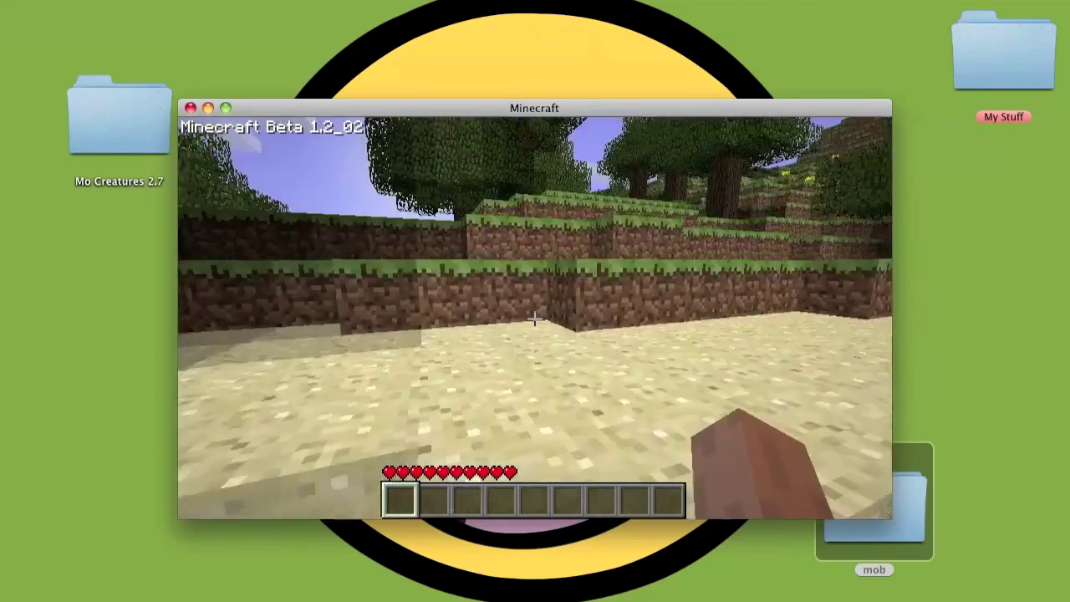
pyautogui.press('space')
pyautogui.press('w')
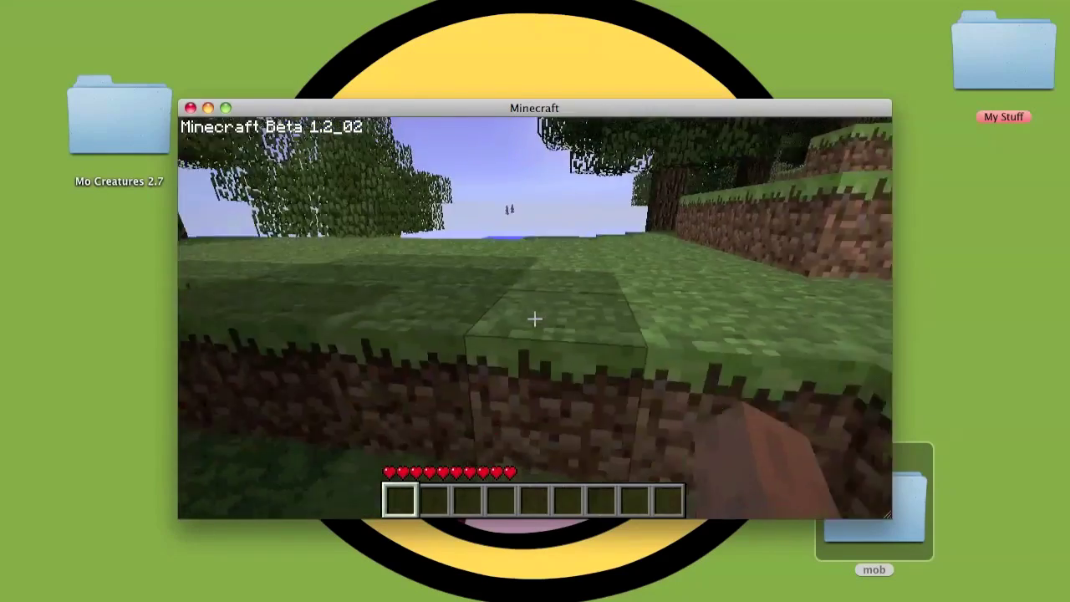
pyautogui.press('w')
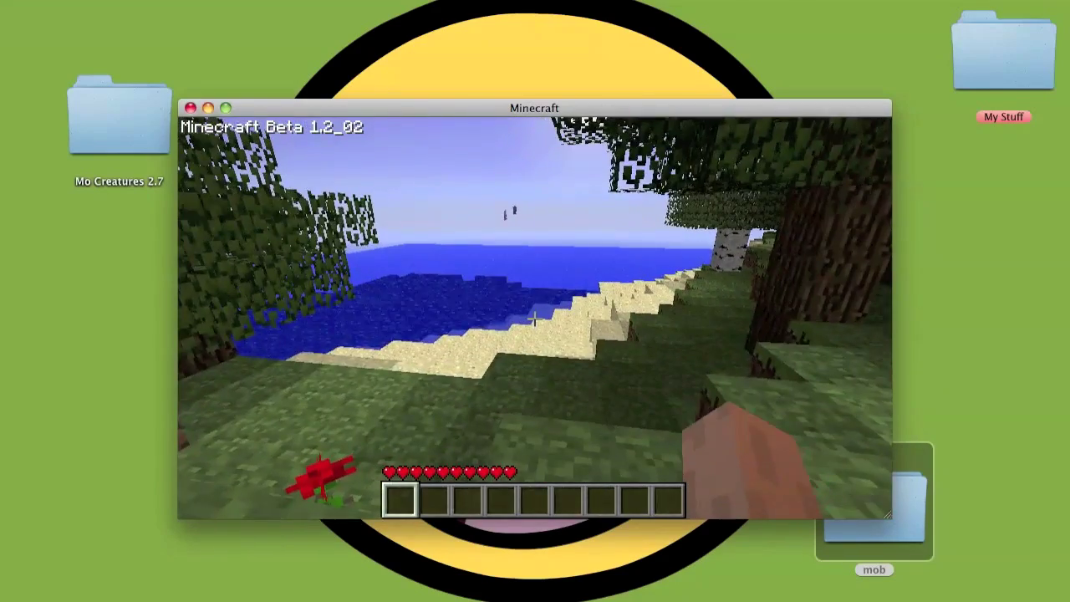
pyautogui.press('w')
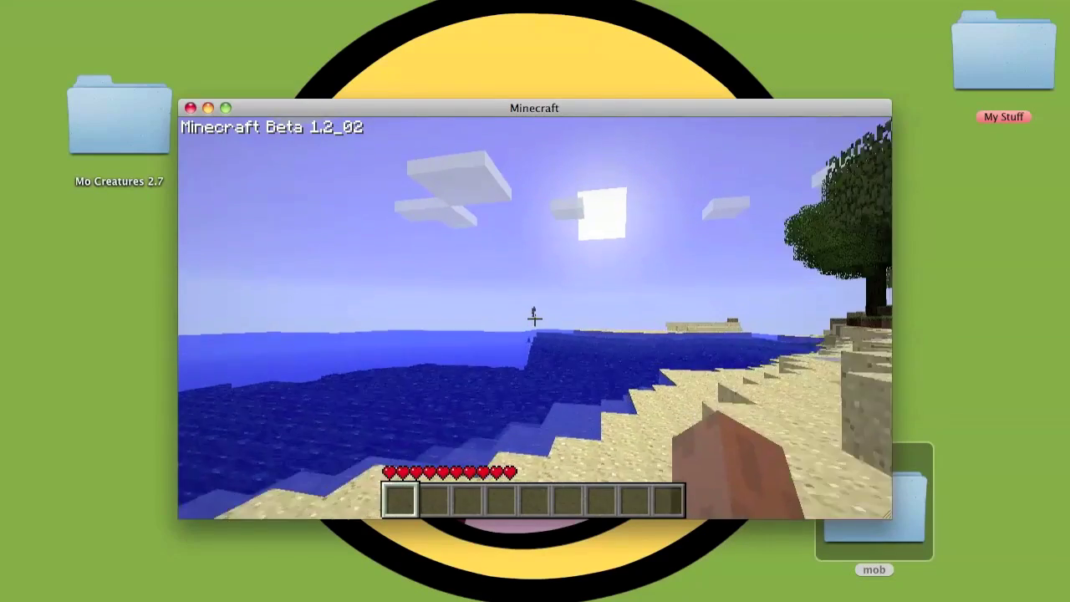
pyautogui.press('w')
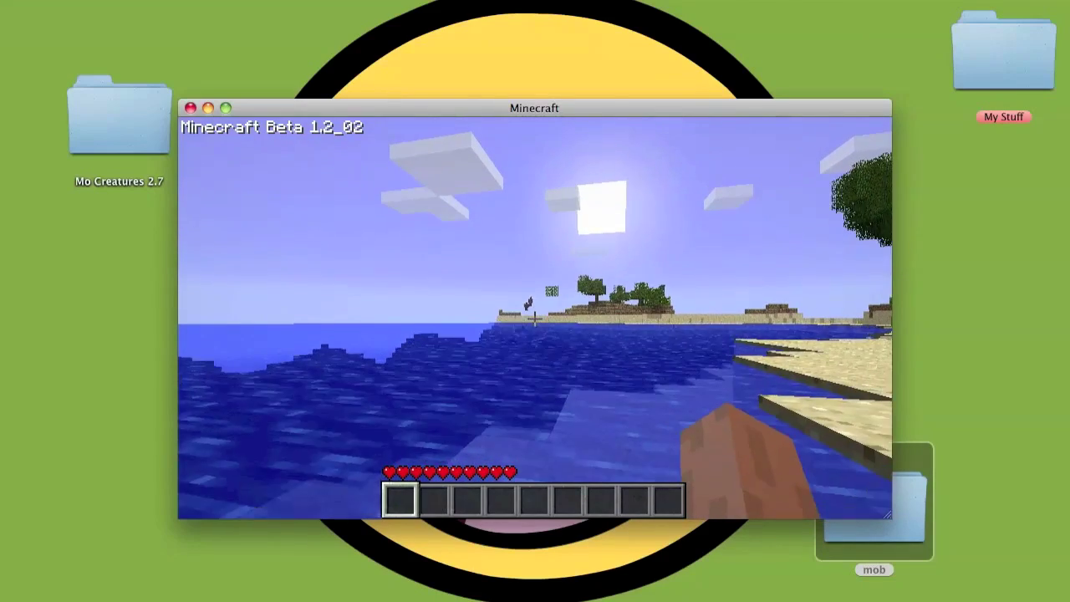
# Follow the sandy shoreline to the beach point and look for the mod's sea creatures offshore.
pyautogui.press('w')
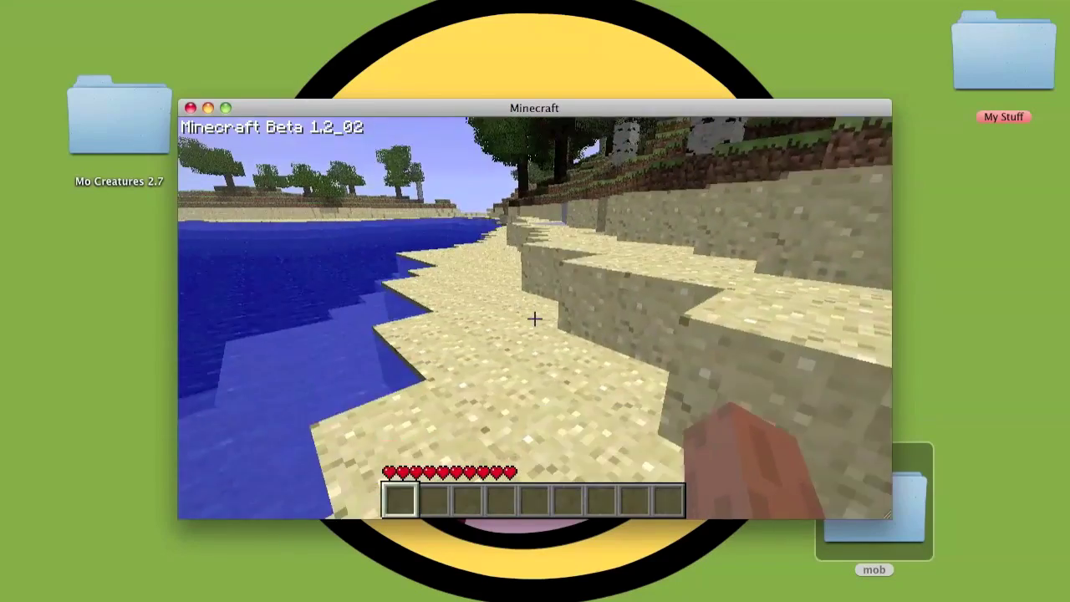
pyautogui.press('w')
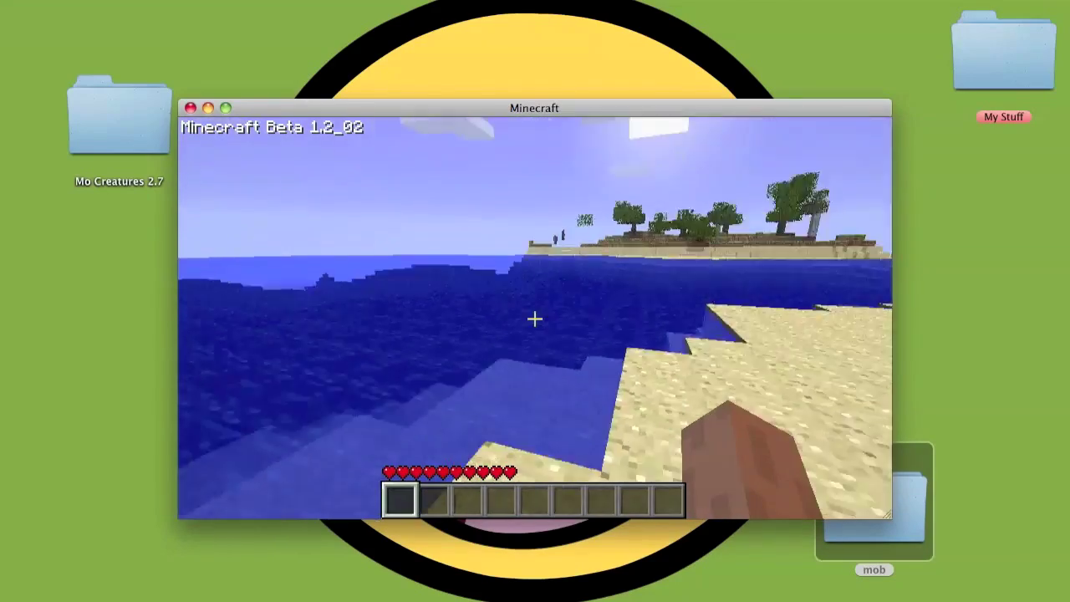
pyautogui.press('w')
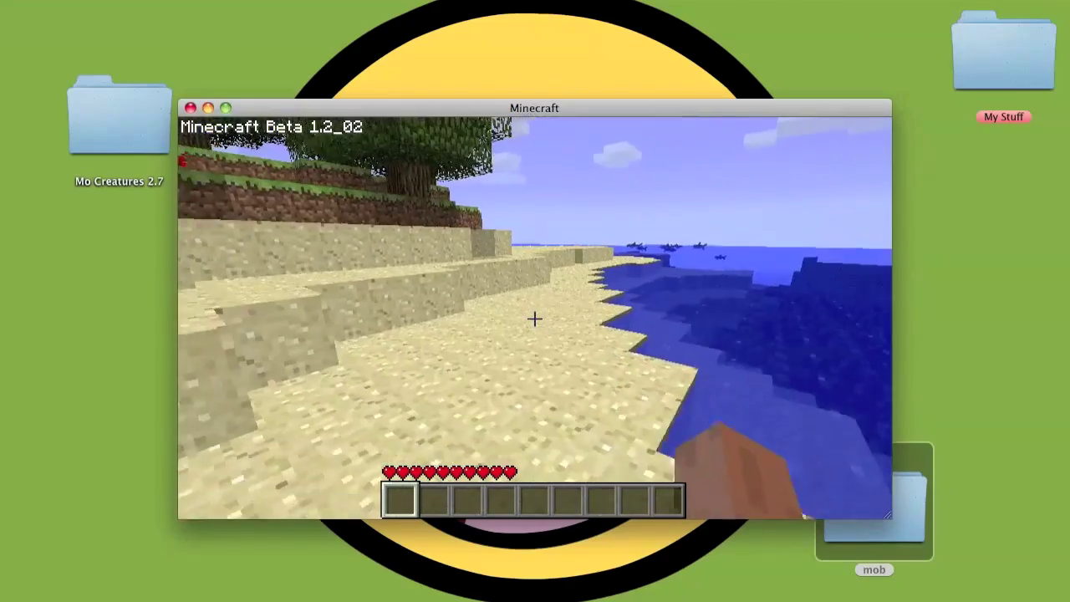
pyautogui.press('w')
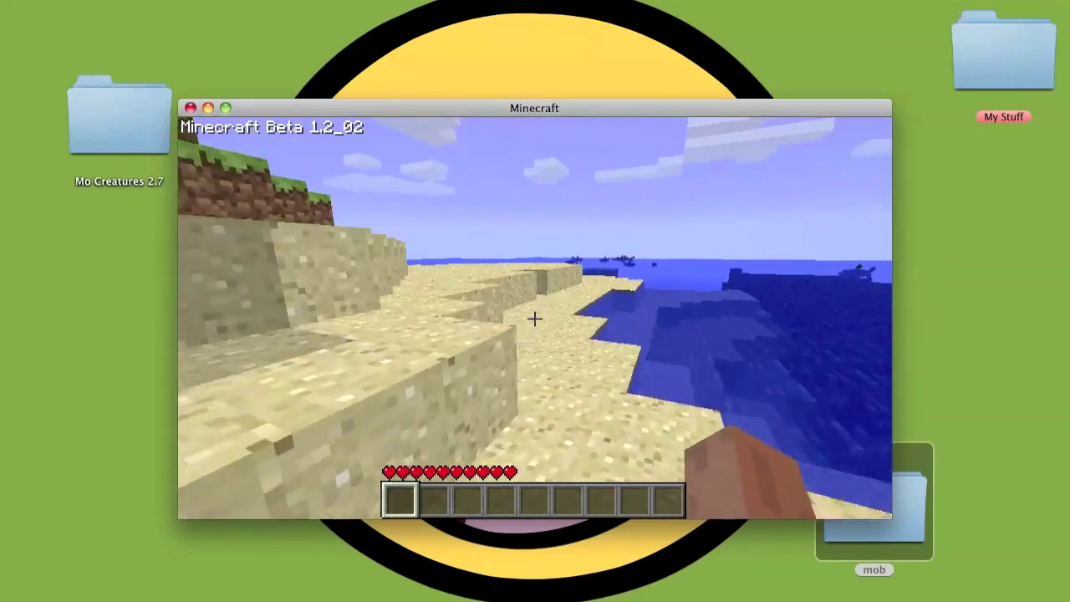
pyautogui.press('w')
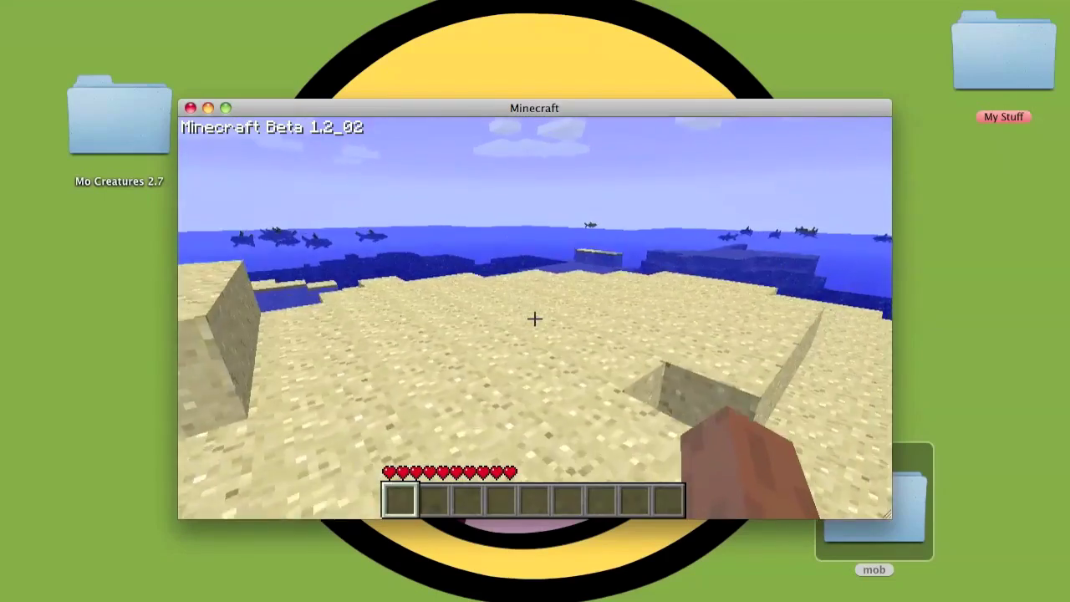
pyautogui.press('w')
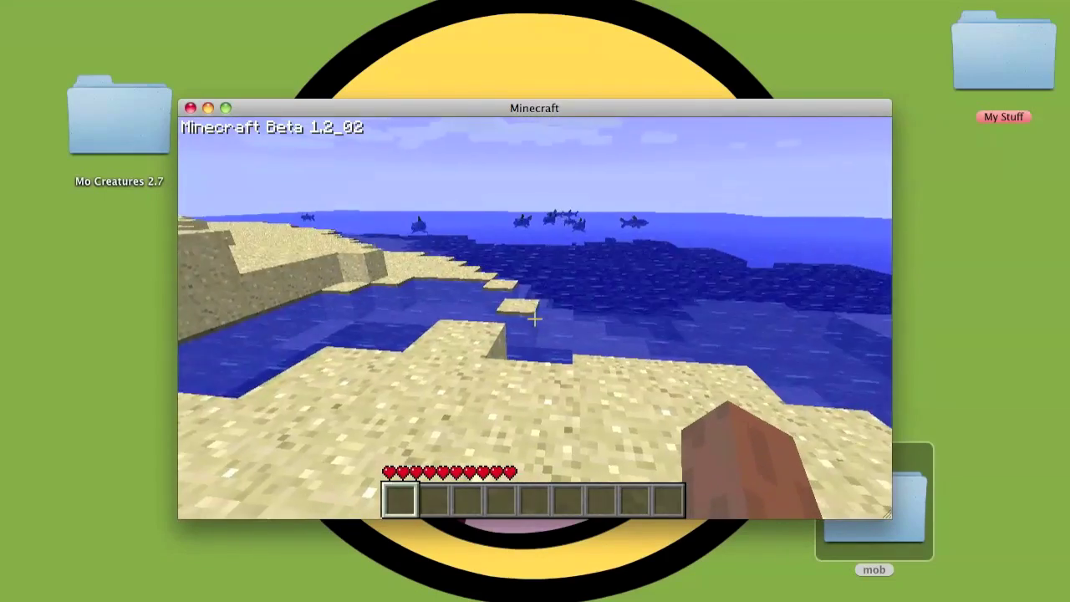
pyautogui.press('w')
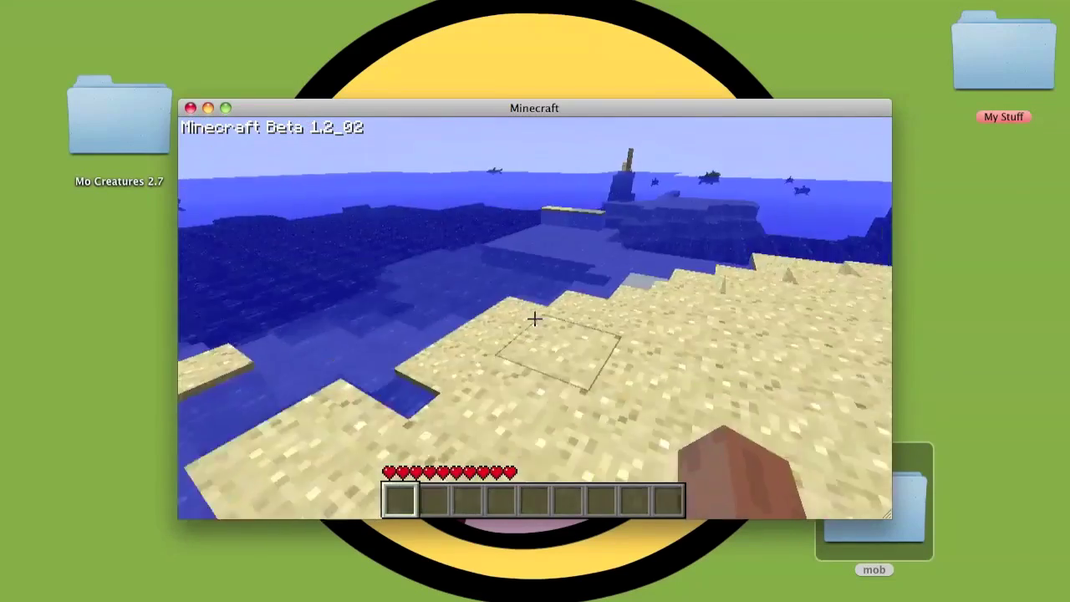
pyautogui.press('w')
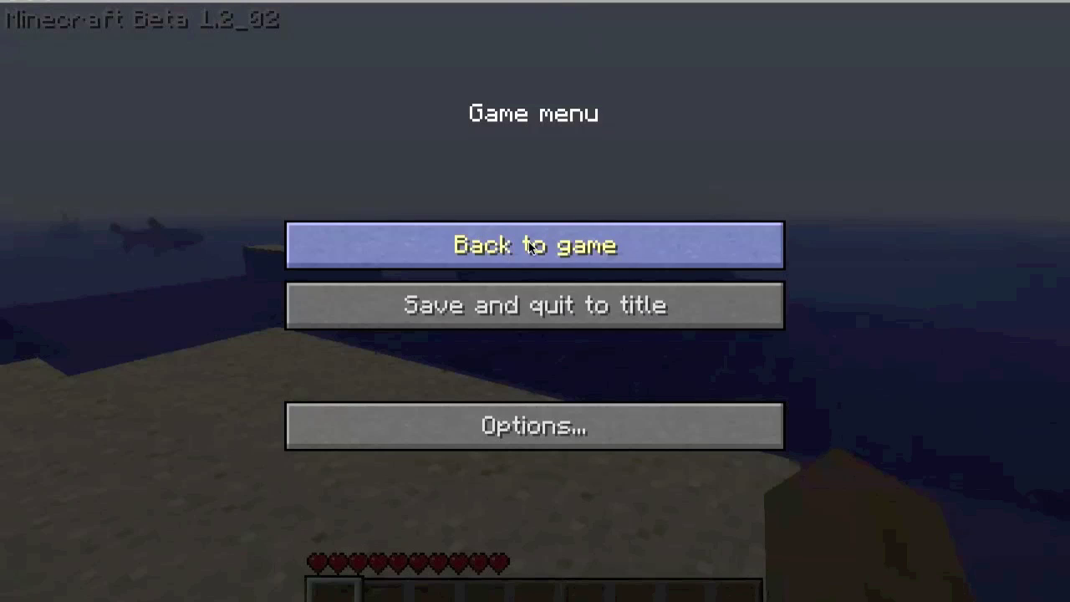
# Resume the paused game and move along the water's edge to view the sharks up close.
pyautogui.click(485, 249)
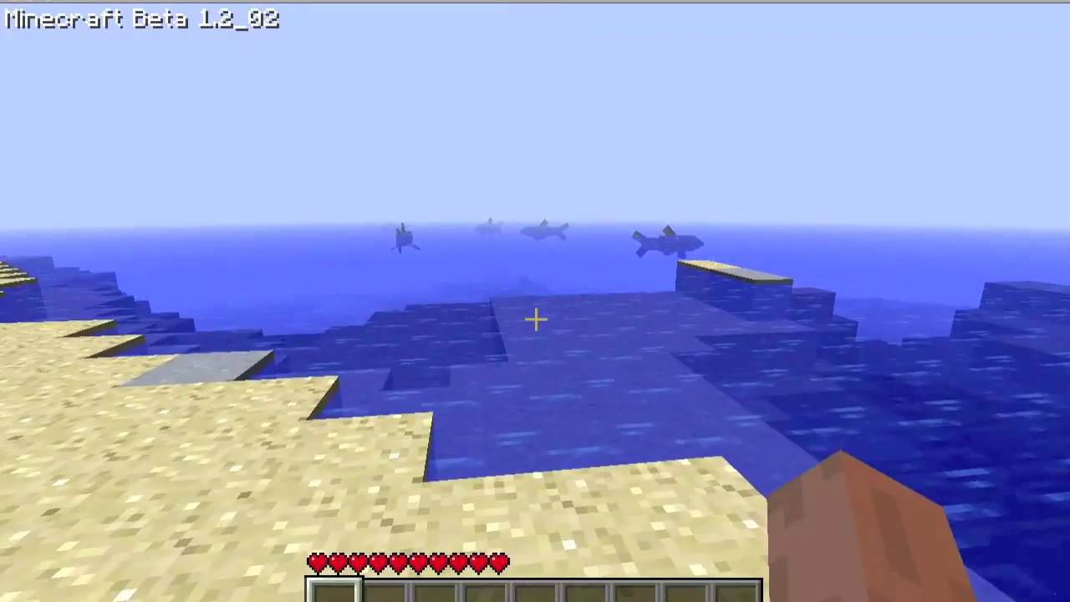
pyautogui.press('w')
pyautogui.press('s')
pyautogui.press('w')
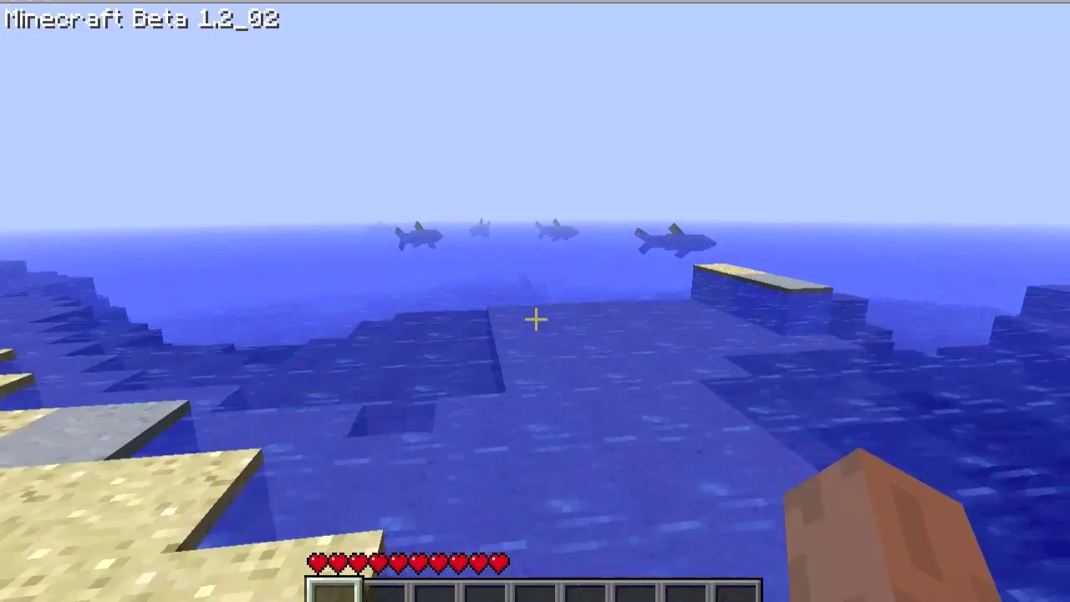
pyautogui.press('s')
pyautogui.press('w')
pyautogui.press('w')
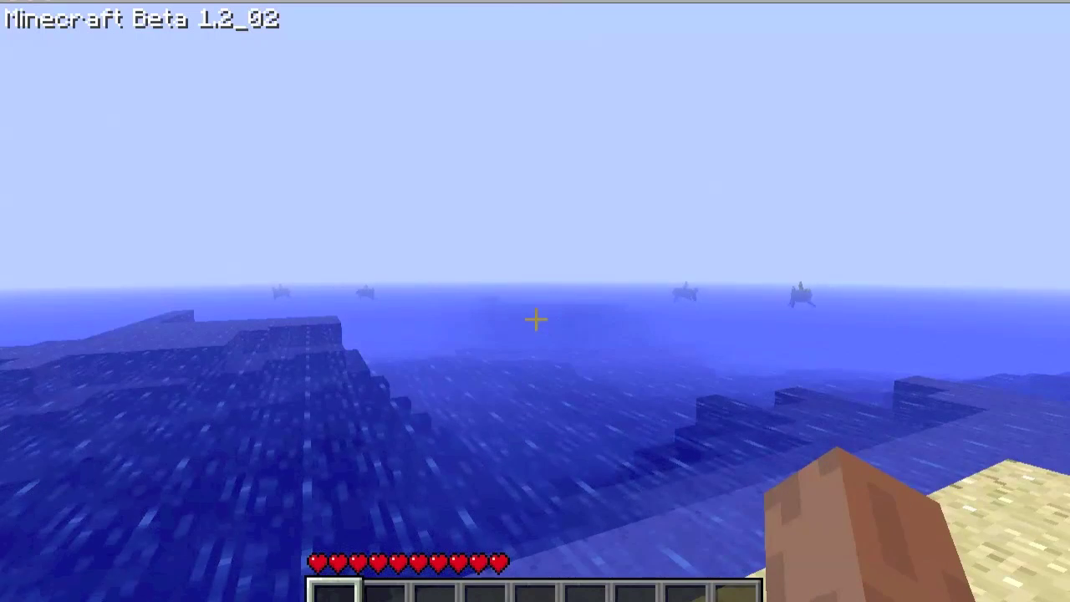
# Pause the game and open the DrZhark's Mo'Creatures mod settings from the game options.
pyautogui.press('Escape')
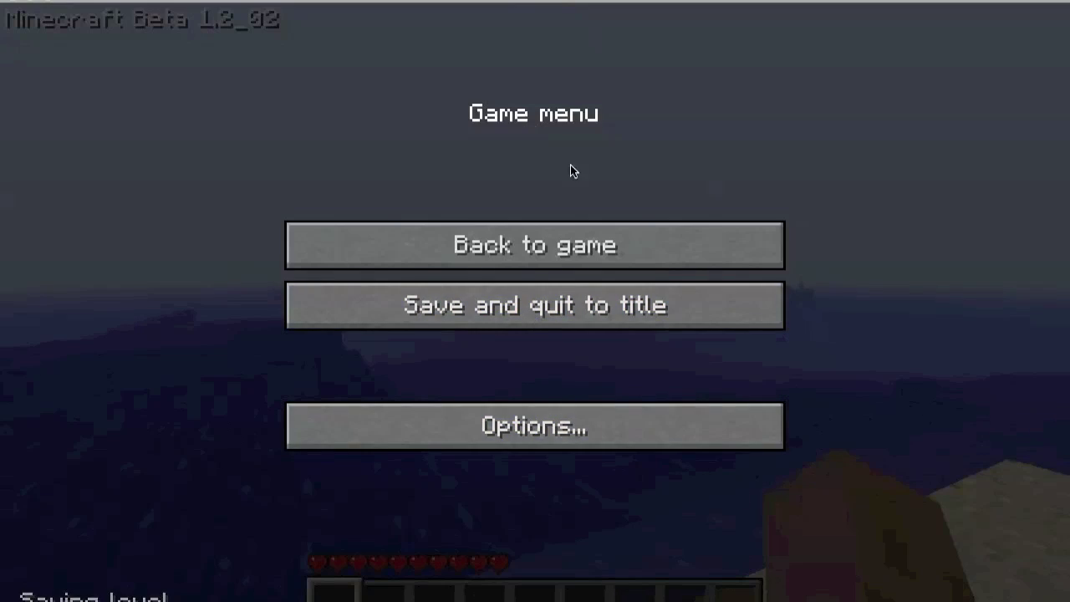
pyautogui.click(595, 407)
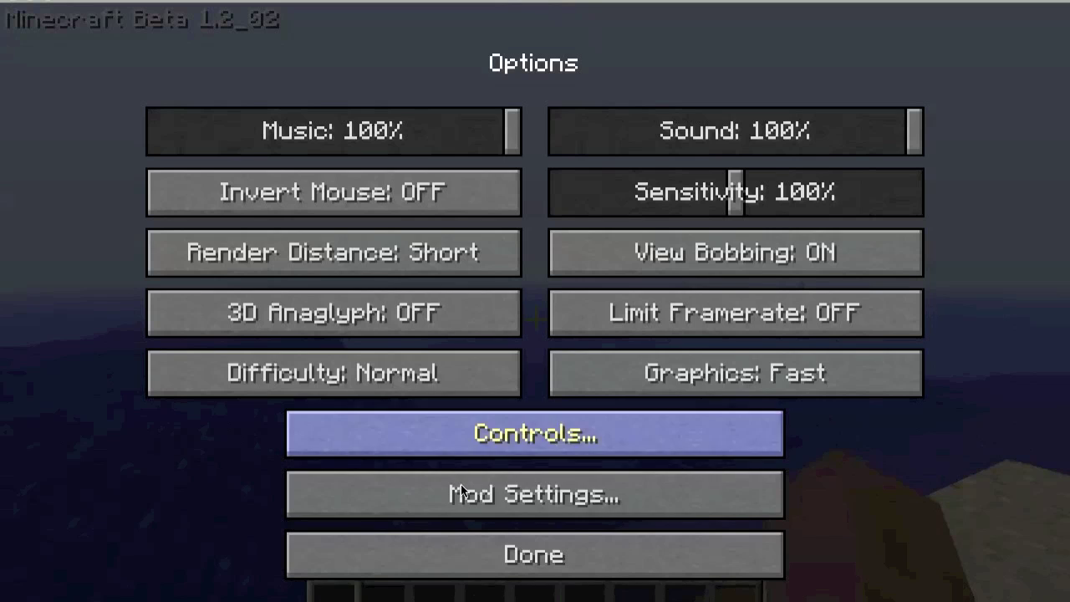
pyautogui.click(341, 492)
pyautogui.click(469, 142)
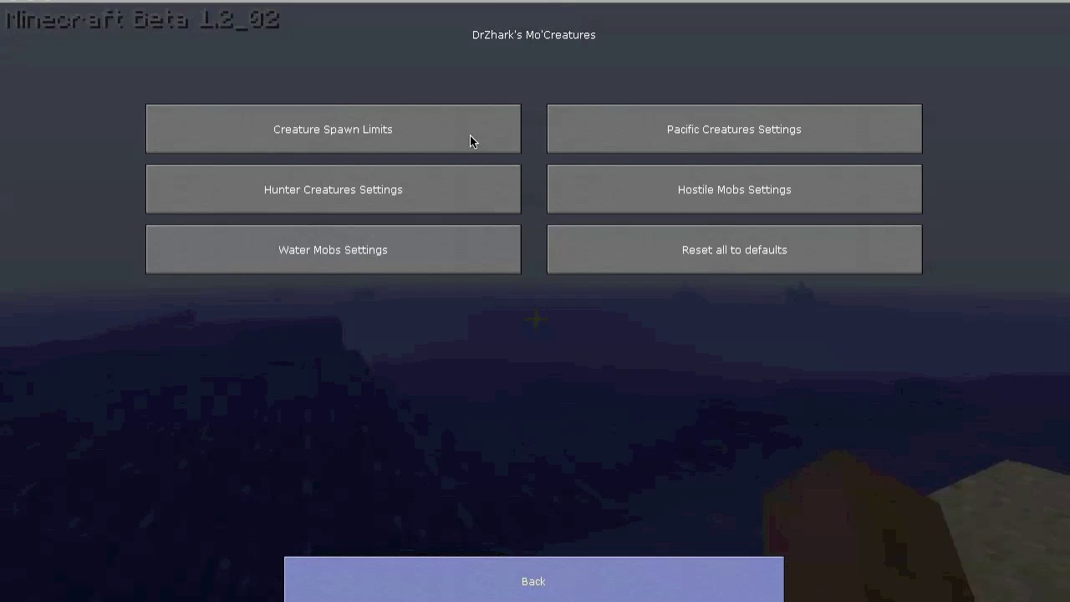
# In the Hunter Creatures Settings, switch Hunters Attack Horses and Spawn Bears to No and return both to Yes.
pyautogui.click(349, 204)
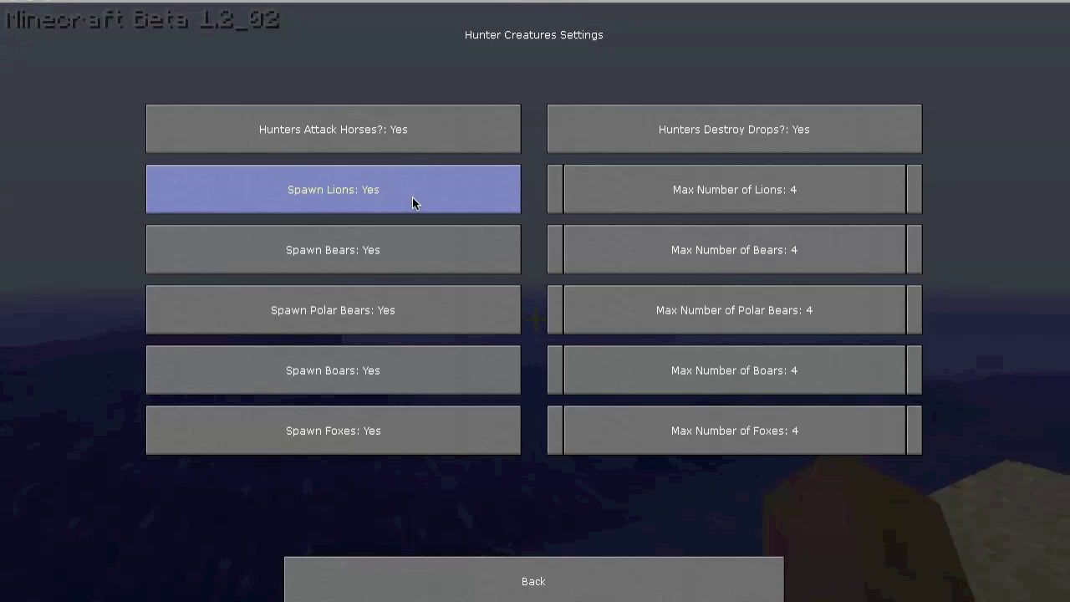
pyautogui.click(429, 134)
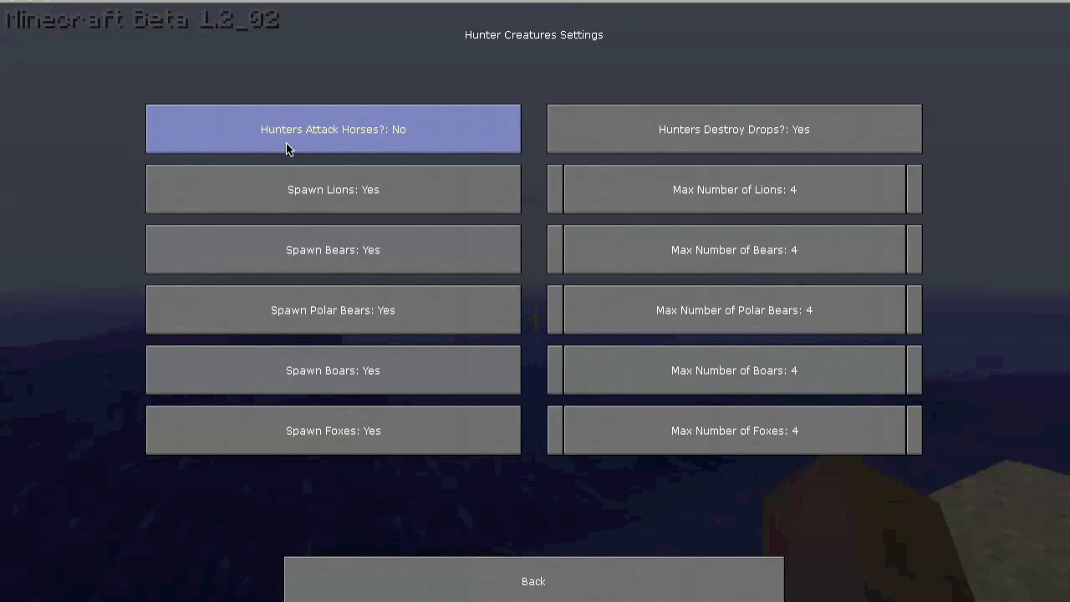
pyautogui.click(325, 259)
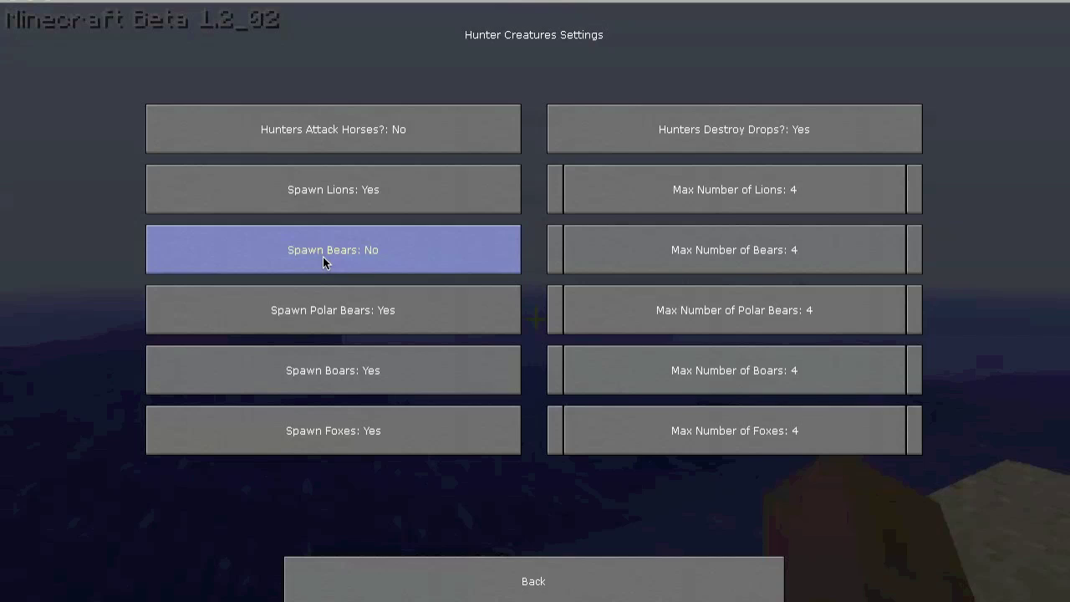
pyautogui.click(325, 258)
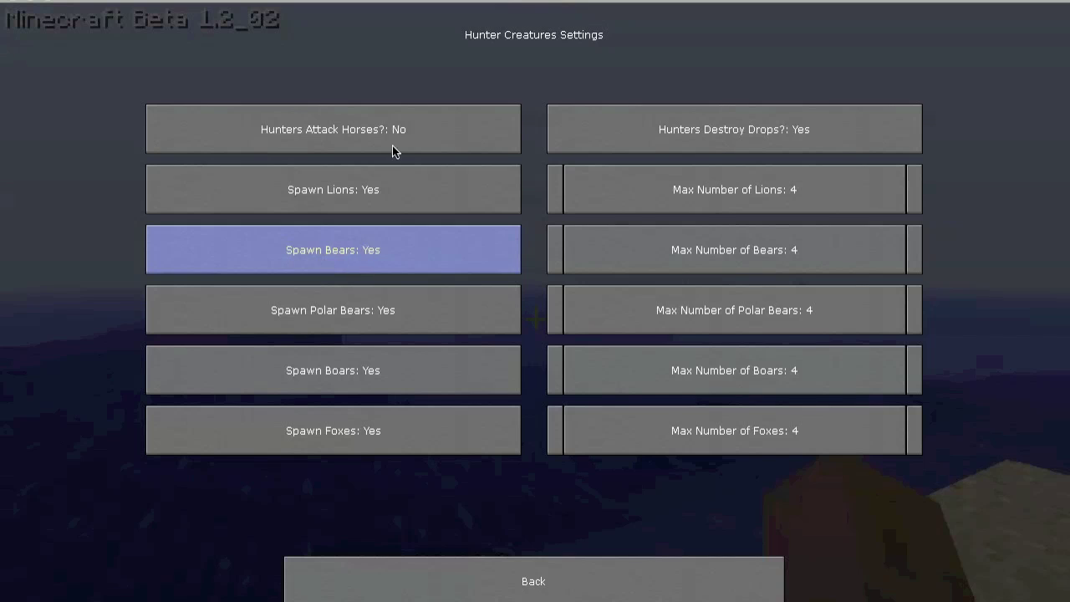
pyautogui.click(436, 136)
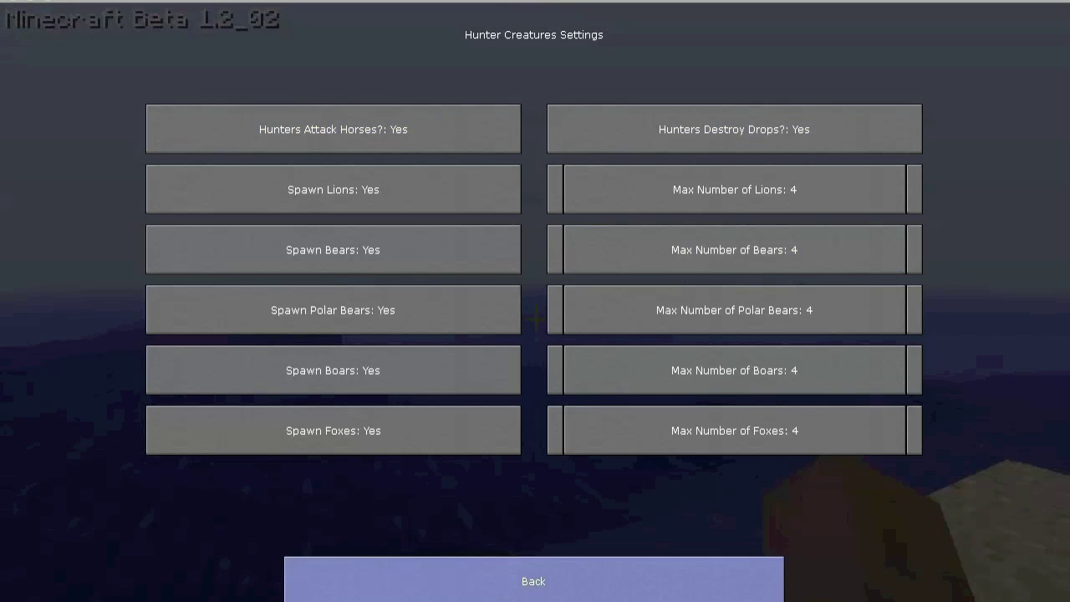
# Review the spawn options and maximum numbers in the Pacific Creatures Settings.
pyautogui.click(494, 586)
pyautogui.click(751, 135)
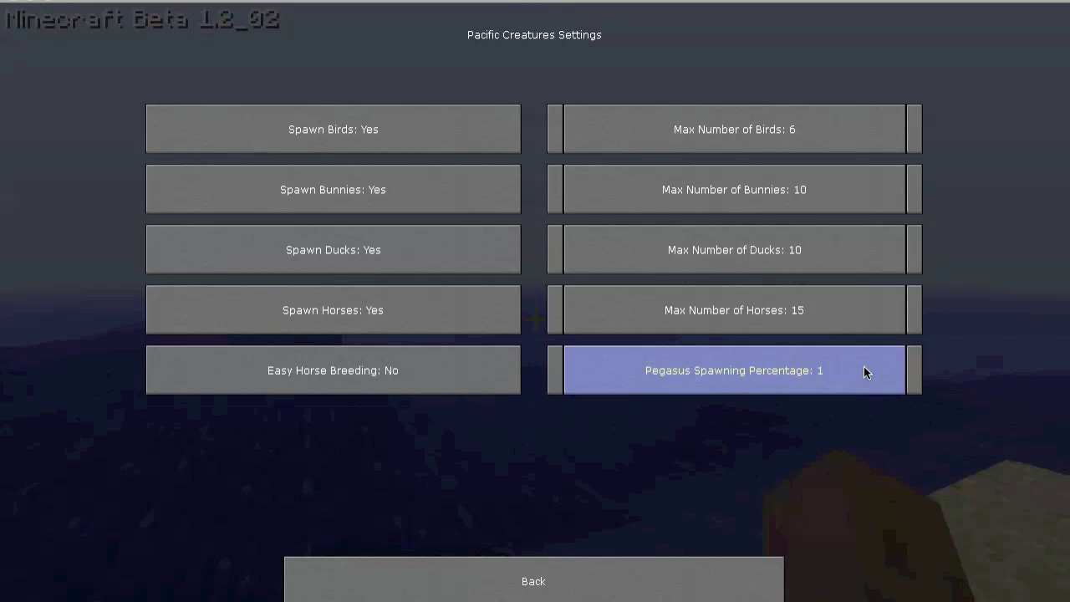
pyautogui.click(576, 570)
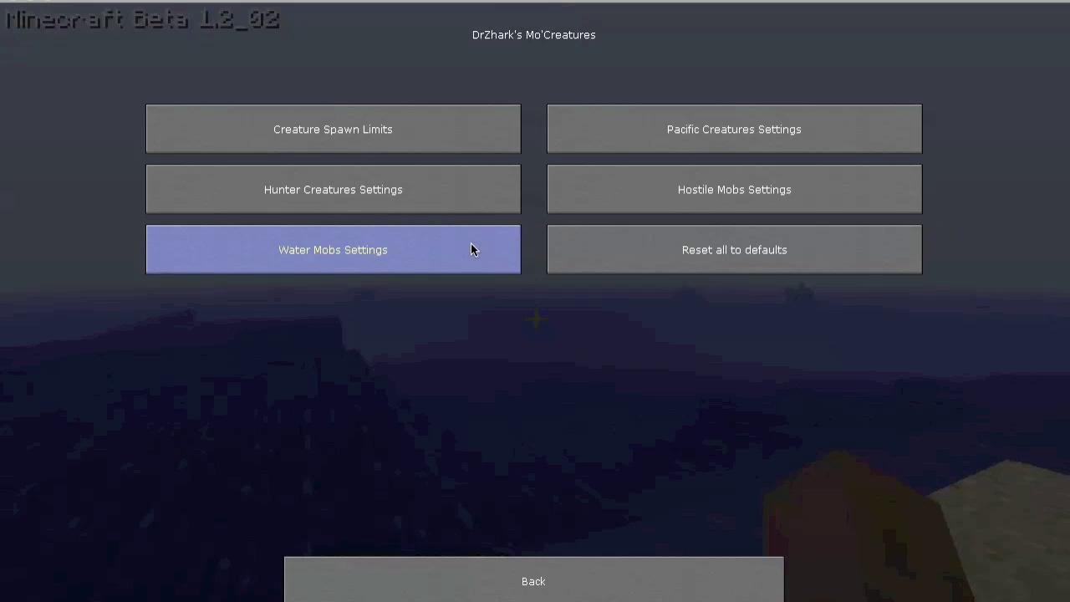
# Toggle Spawn Sharks in the Water Mobs Settings and return to the main Options screen.
pyautogui.click(407, 250)
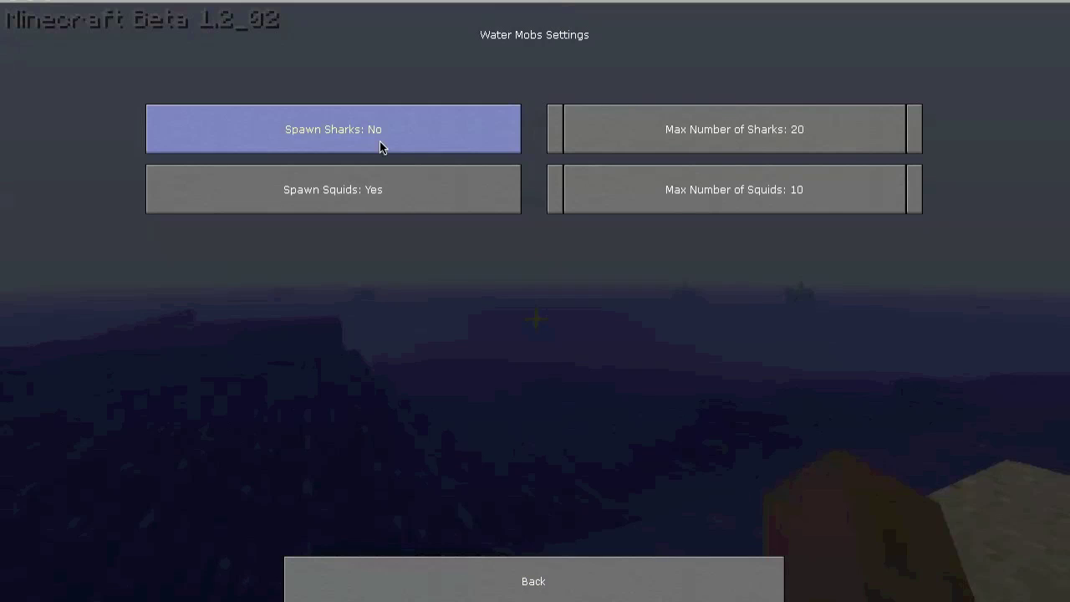
pyautogui.click(429, 131)
pyautogui.click(583, 585)
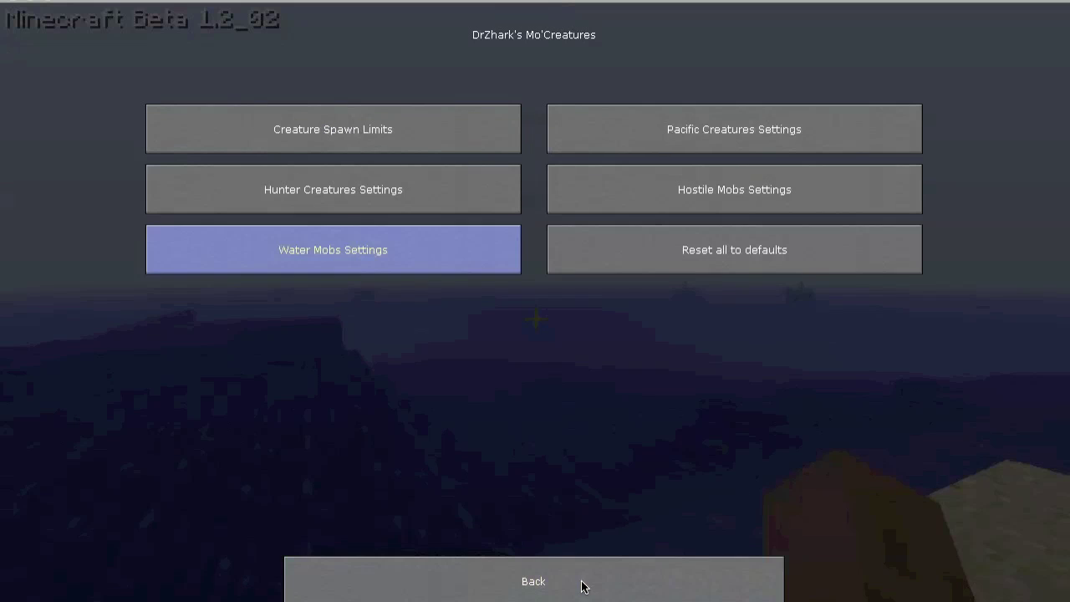
pyautogui.click(604, 567)
pyautogui.click(612, 579)
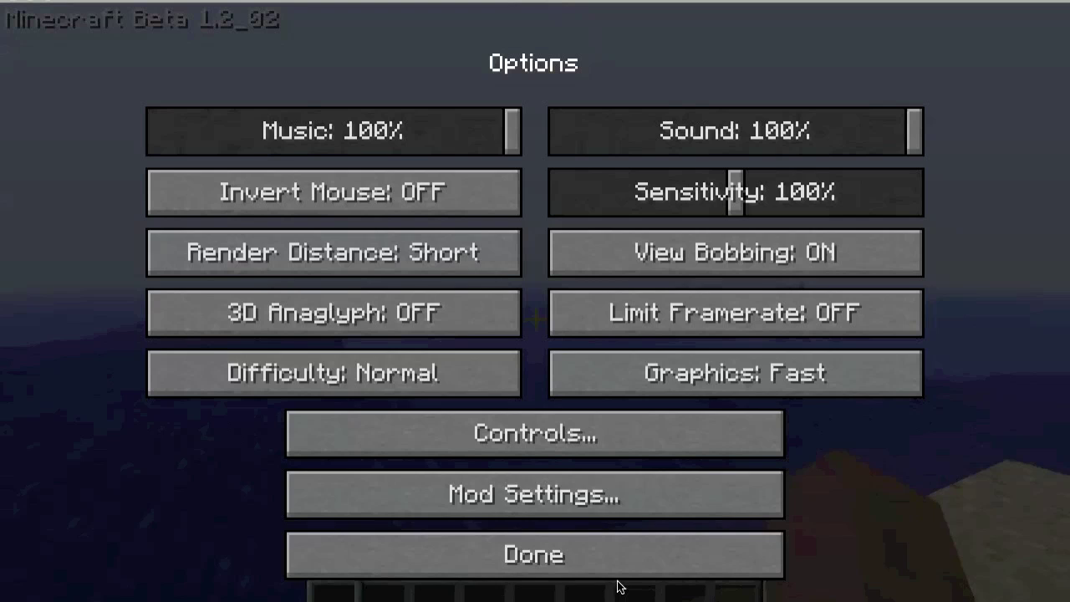